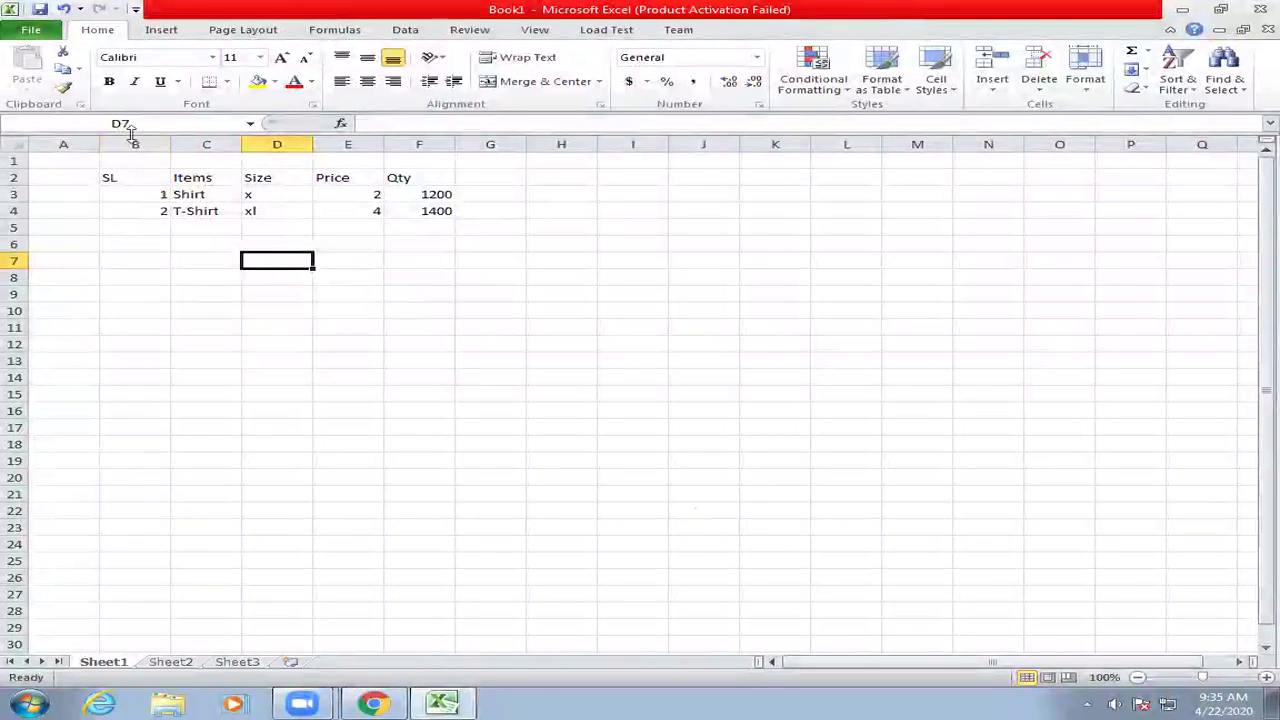
Center the contents of the item table in B2:F4 horizontally
{"action": "left_click_drag", "start_coordinate": [132, 178], "coordinate": [418, 211]}
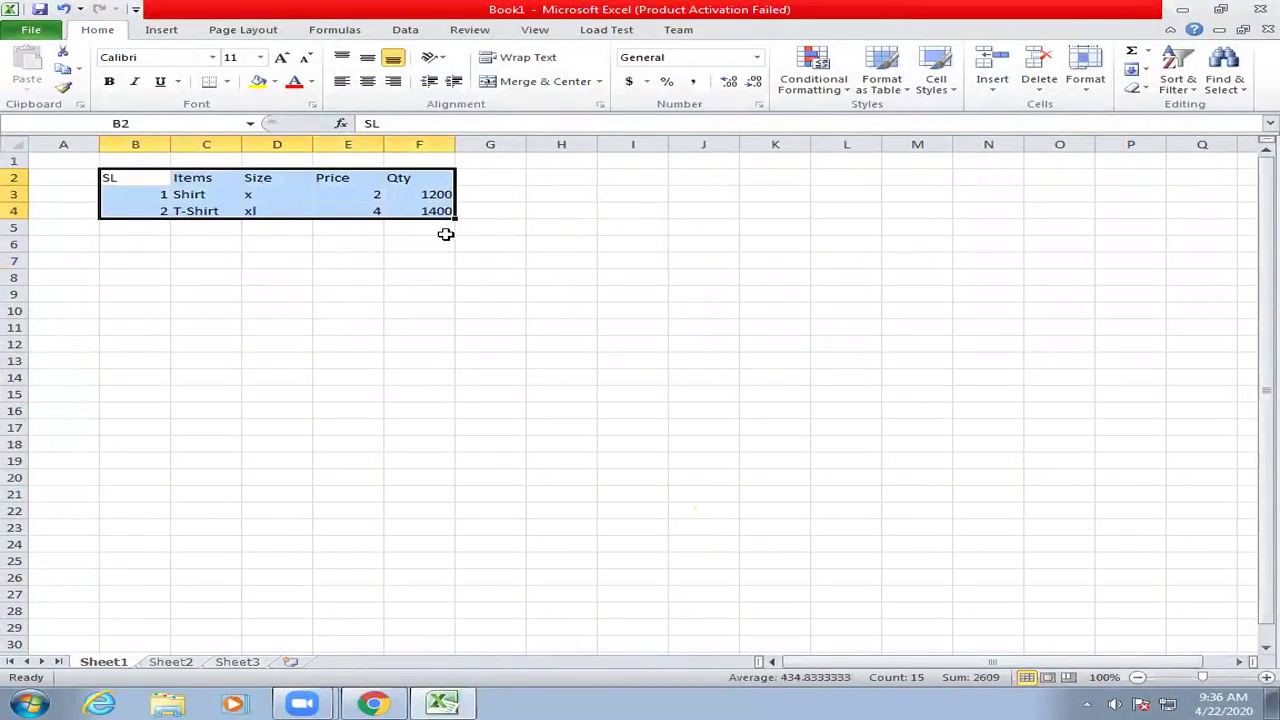
{"action": "left_click", "coordinate": [497, 245]}
{"action": "left_click", "coordinate": [135, 177]}
{"action": "left_click_drag", "start_coordinate": [135, 177], "coordinate": [415, 202]}
{"action": "left_click", "coordinate": [367, 81]}
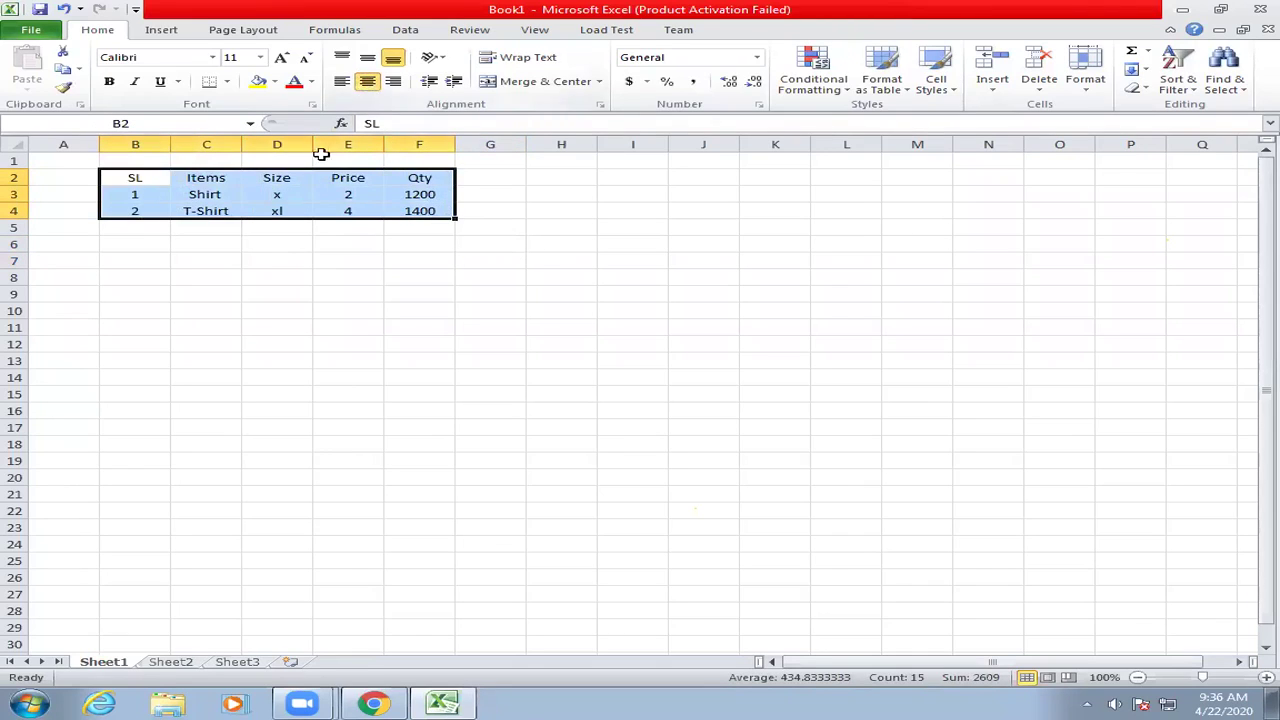
Apply all borders to the table in B2:F4 and fill its two item rows down to row 9
{"action": "left_click", "coordinate": [290, 241]}
{"action": "left_click_drag", "start_coordinate": [137, 177], "coordinate": [443, 211]}
{"action": "left_click", "coordinate": [227, 81]}
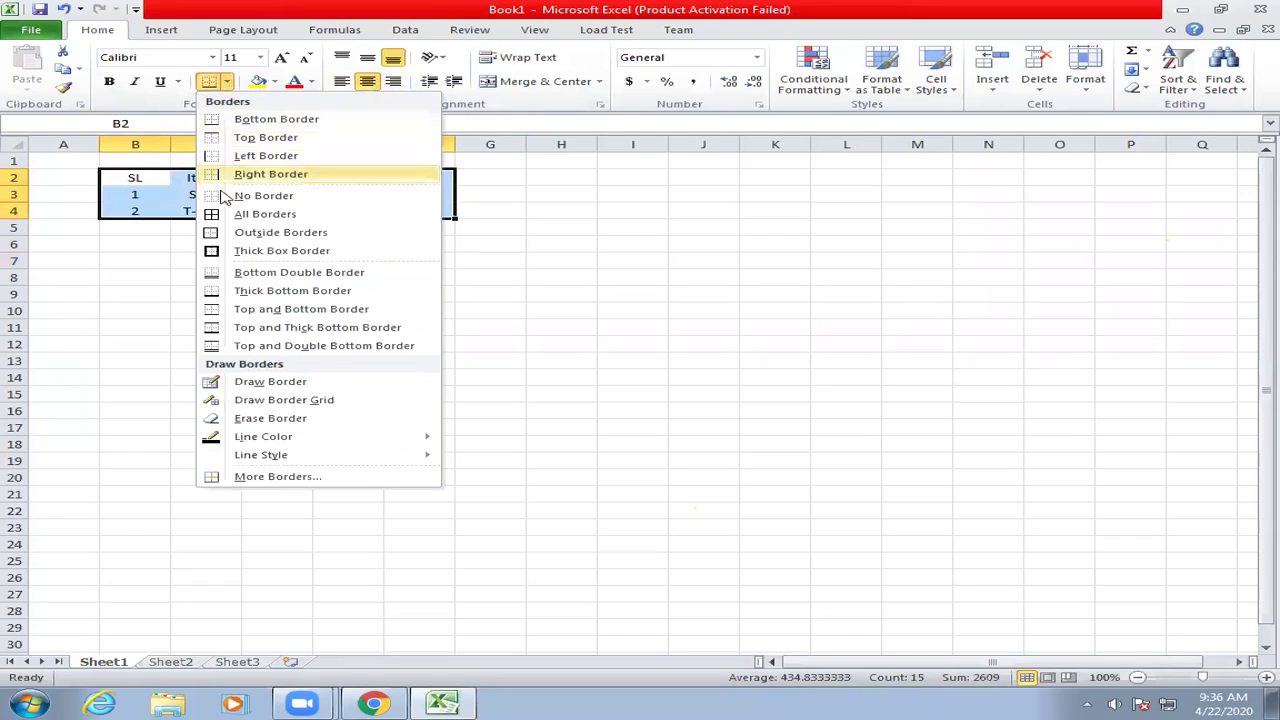
{"action": "left_click", "coordinate": [211, 213]}
{"action": "left_click", "coordinate": [343, 260]}
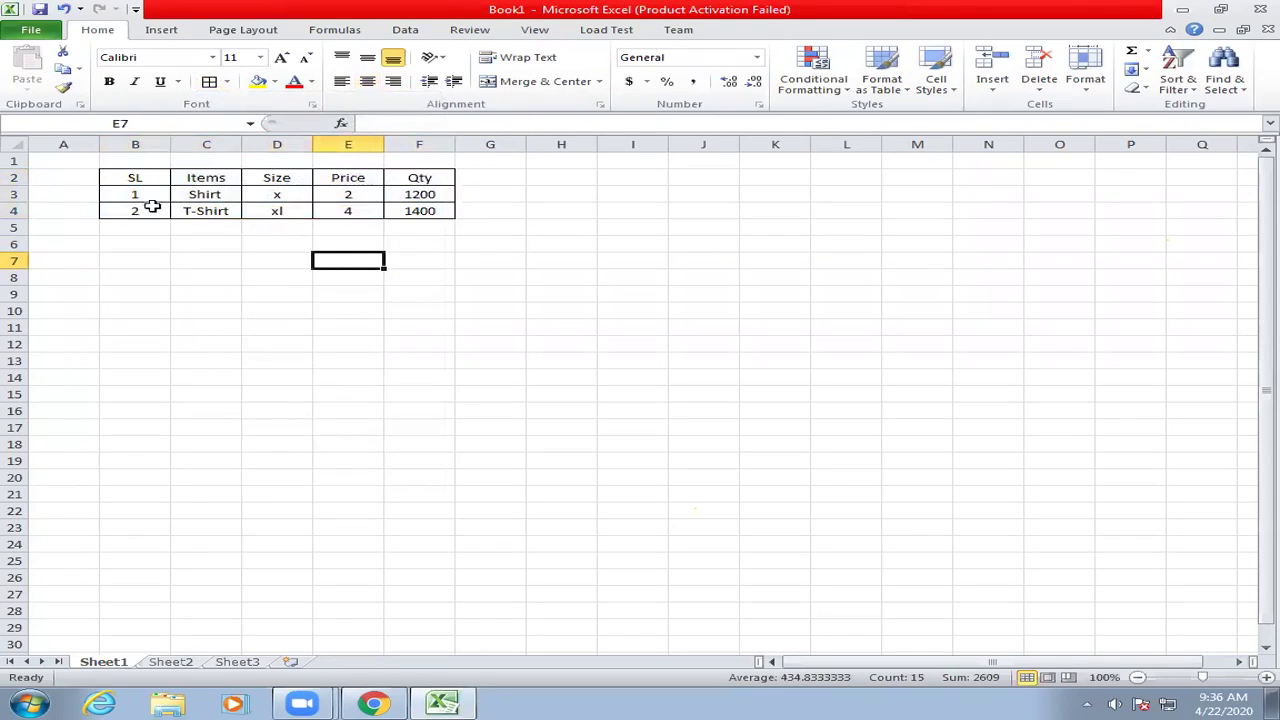
{"action": "left_click_drag", "start_coordinate": [149, 190], "coordinate": [447, 302]}
Set the font size of the whole table B2:F9 to 18 and auto-fit the width of the Items column
{"action": "left_click_drag", "start_coordinate": [135, 177], "coordinate": [440, 296]}
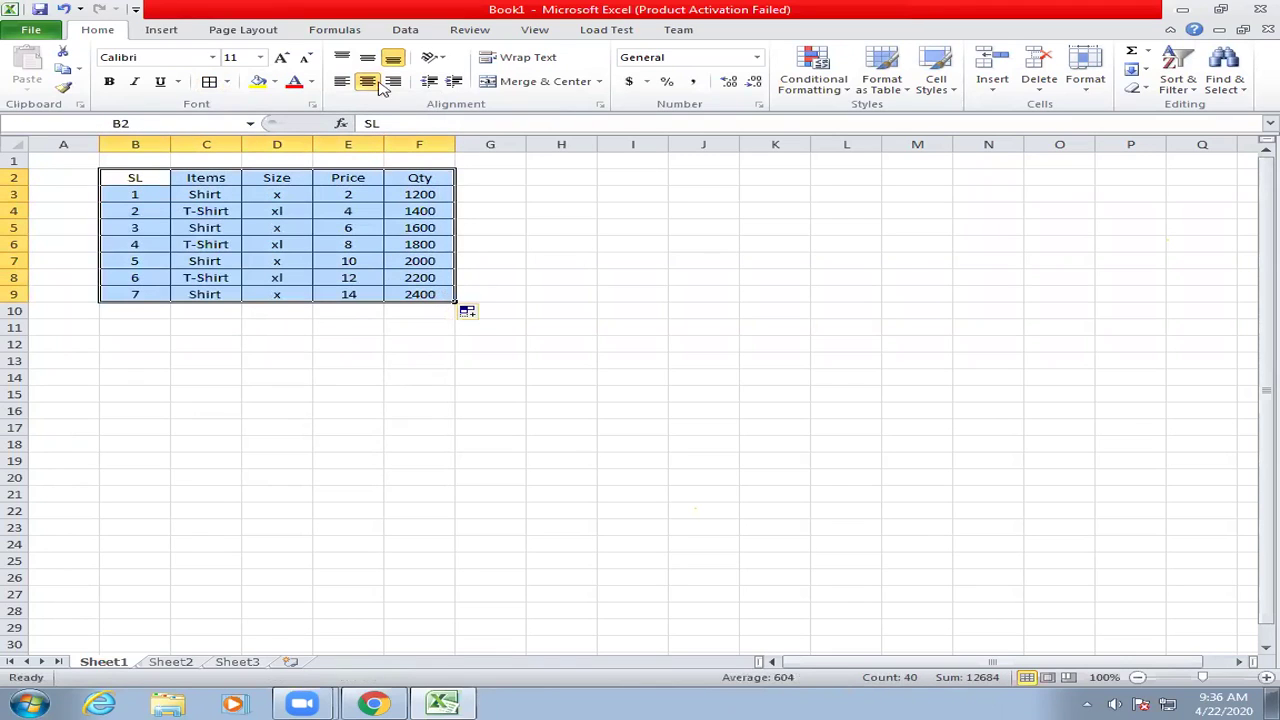
{"action": "left_click", "coordinate": [259, 57]}
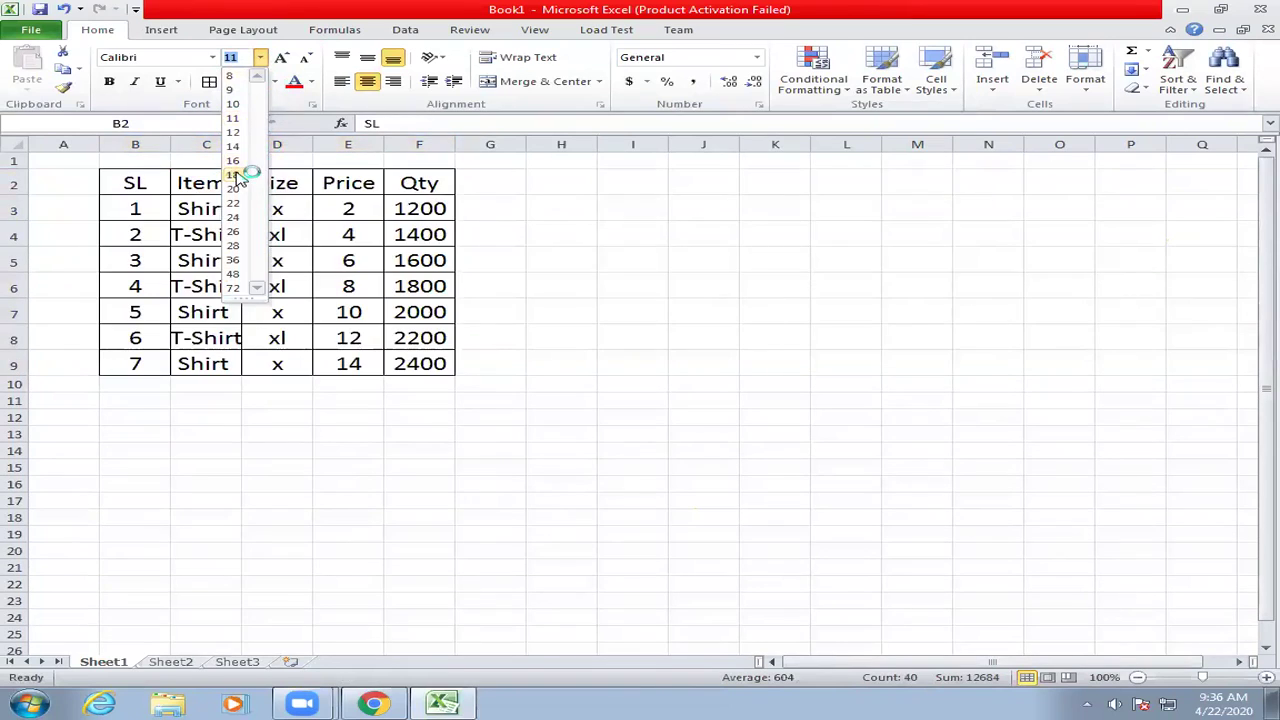
{"action": "left_click", "coordinate": [240, 175]}
{"action": "left_click", "coordinate": [260, 428]}
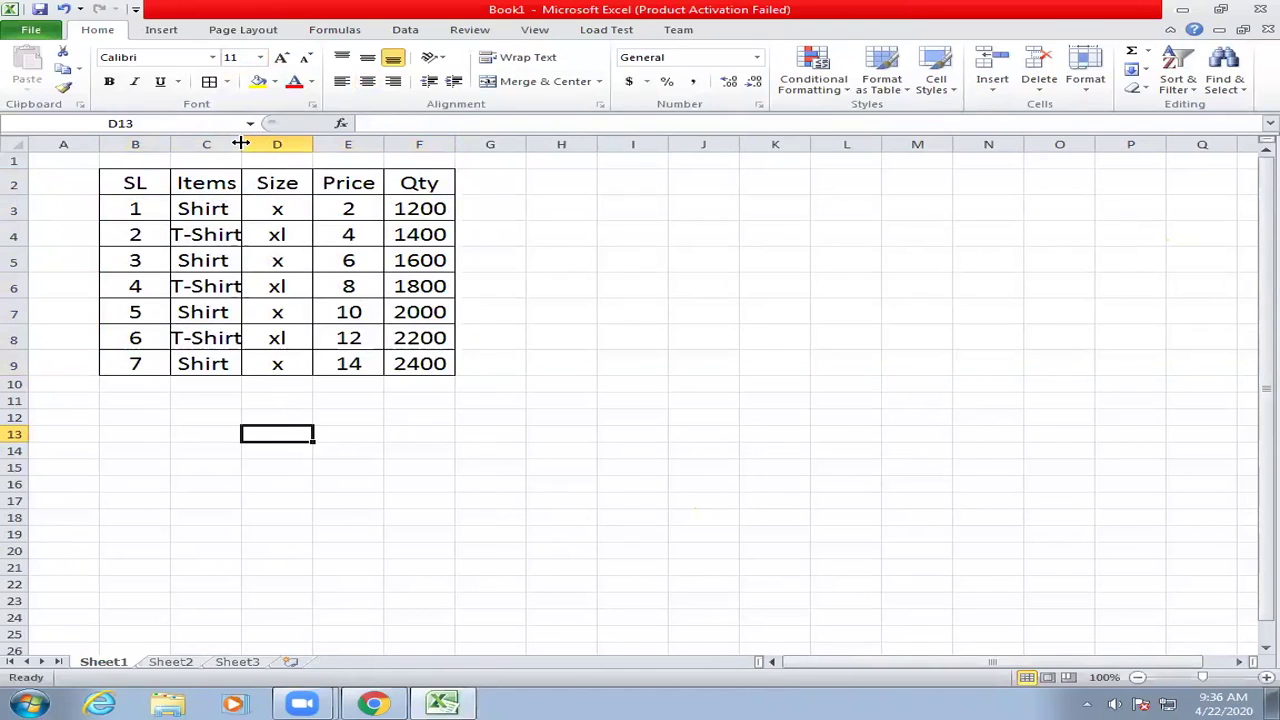
{"action": "double_click", "coordinate": [241, 143]}
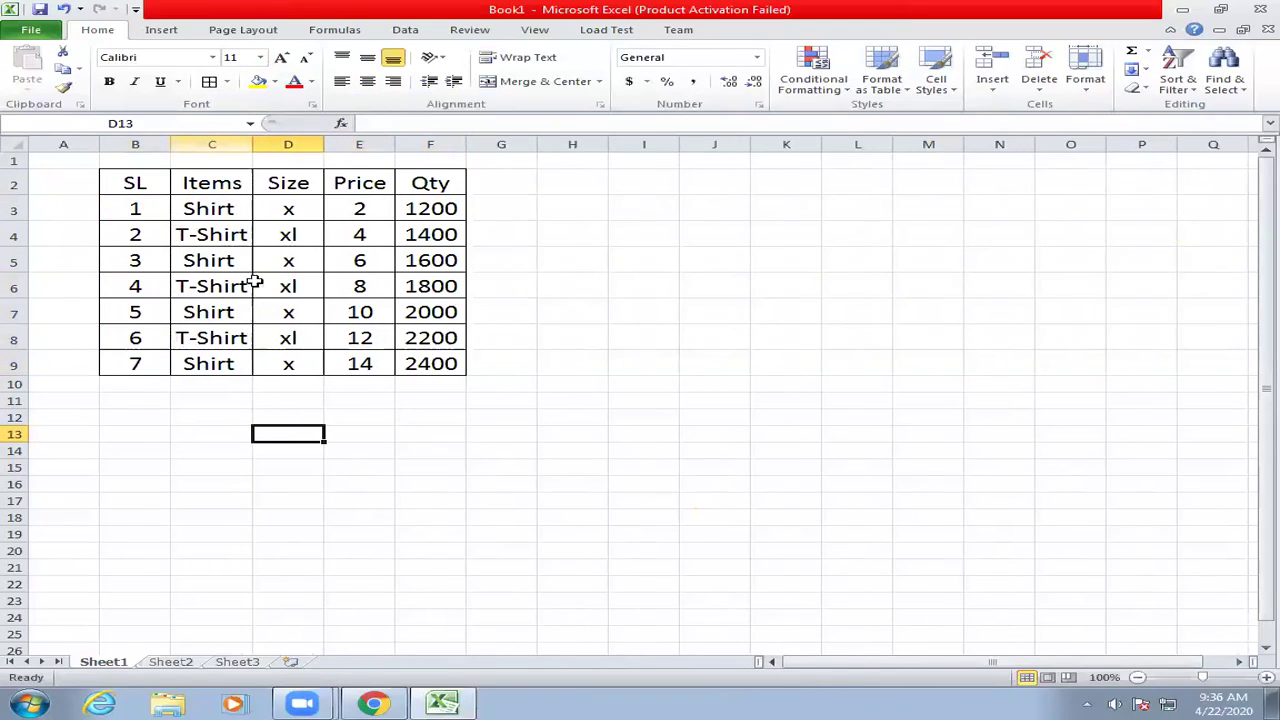
Enter the label Total in D10 below the Size column
{"action": "left_click", "coordinate": [288, 381]}
{"action": "type", "text": "Total"}
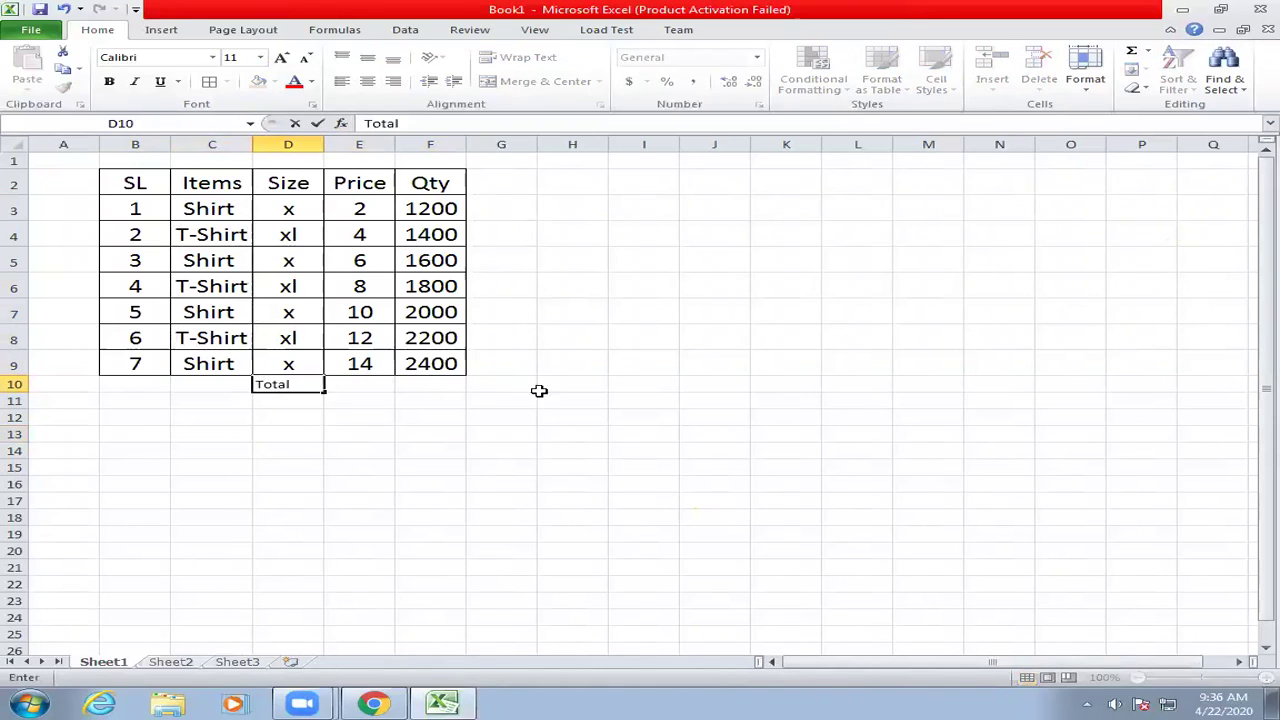
{"action": "left_click", "coordinate": [420, 389]}
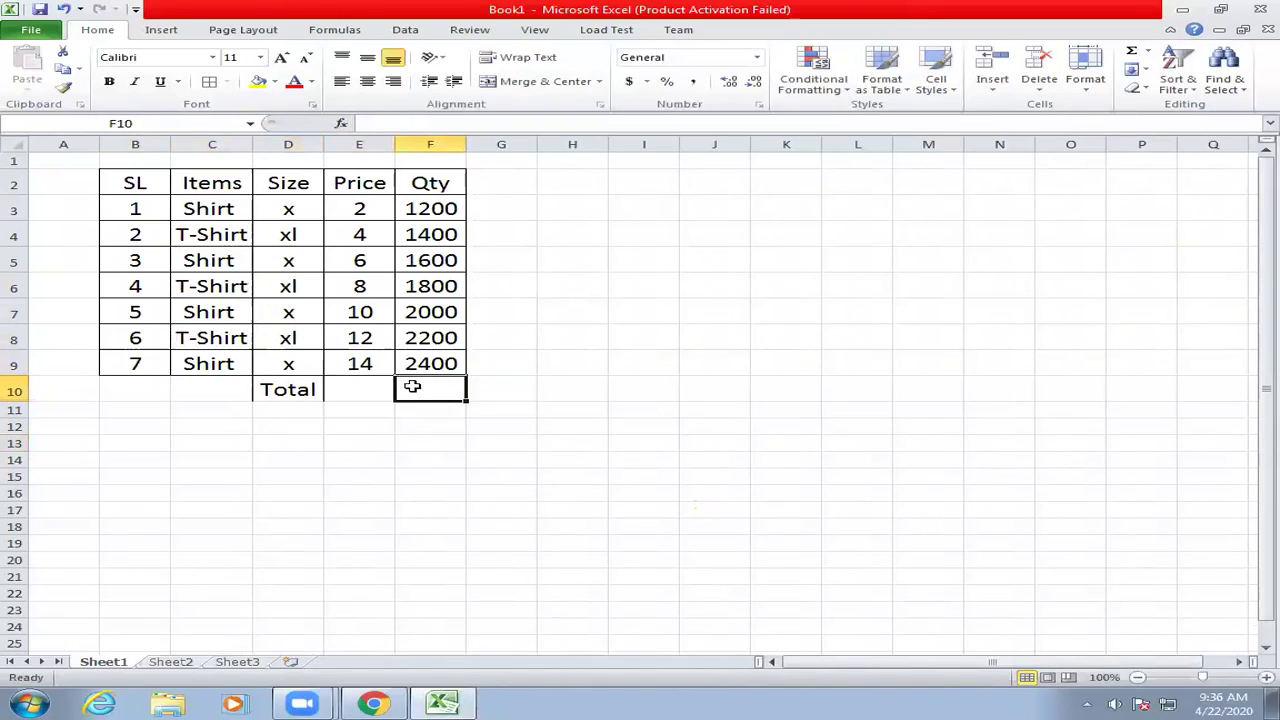
Add up the prices in E10 with the formula =E3+E4+E5+E6+E7+E8+E9, and clear the cell again
{"action": "left_click", "coordinate": [345, 394]}
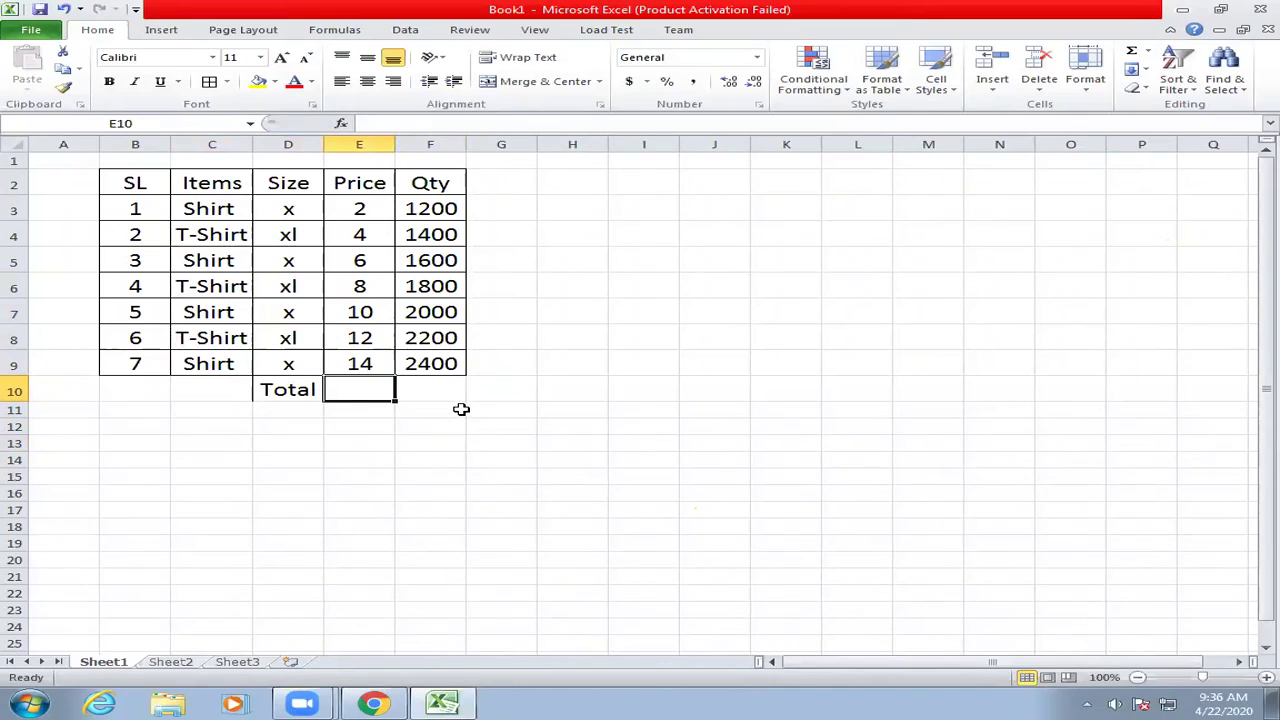
{"action": "type", "text": "="}
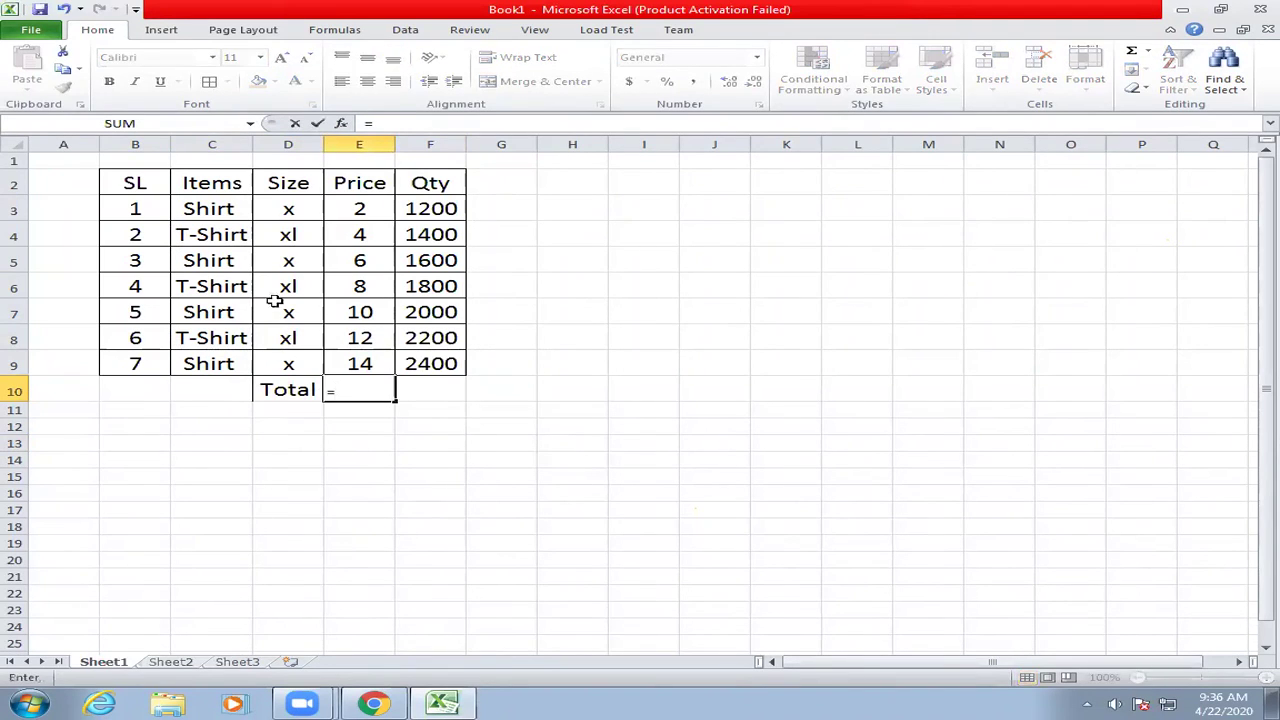
{"action": "left_click", "coordinate": [359, 209]}
{"action": "type", "text": "+"}
{"action": "left_click", "coordinate": [359, 235]}
{"action": "type", "text": "+"}
{"action": "left_click", "coordinate": [359, 261]}
{"action": "type", "text": "+"}
{"action": "left_click", "coordinate": [359, 287]}
{"action": "type", "text": "+"}
{"action": "left_click", "coordinate": [357, 313]}
{"action": "type", "text": "+"}
{"action": "left_click", "coordinate": [358, 338]}
{"action": "type", "text": "+"}
{"action": "left_click", "coordinate": [357, 362]}
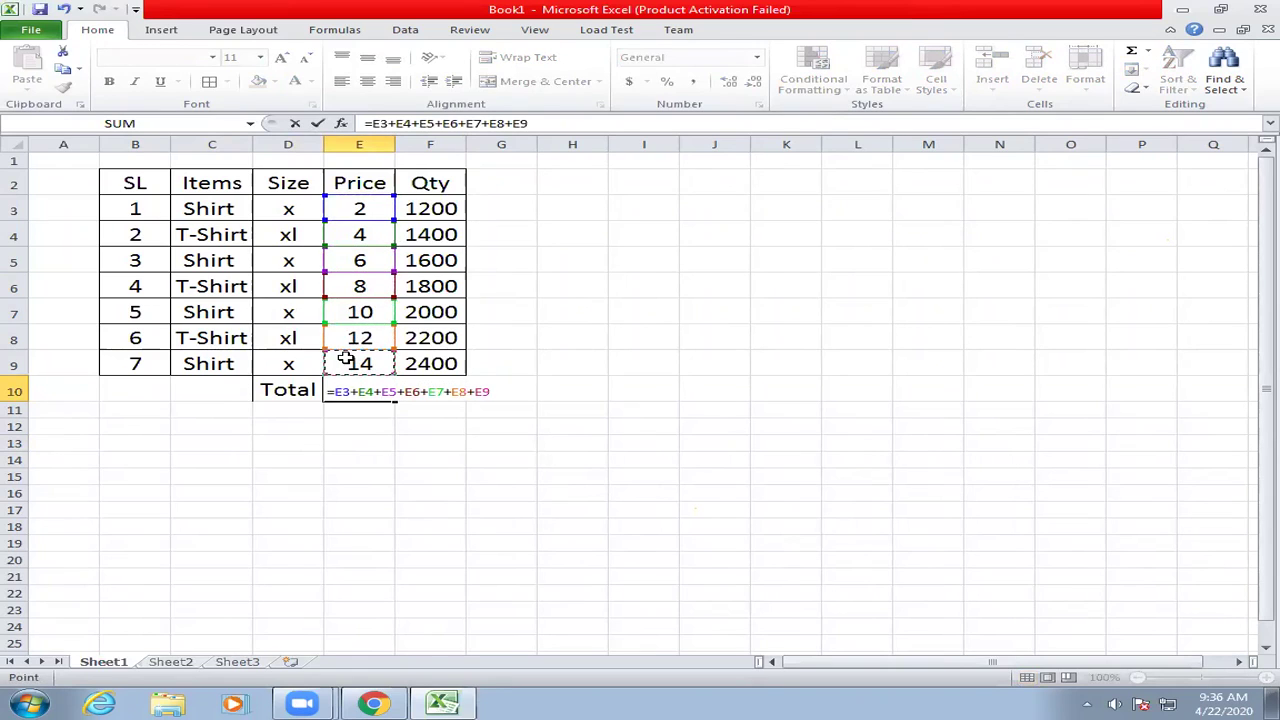
{"action": "key", "text": "Return"}
{"action": "left_click", "coordinate": [350, 390]}
{"action": "key", "text": "Delete"}
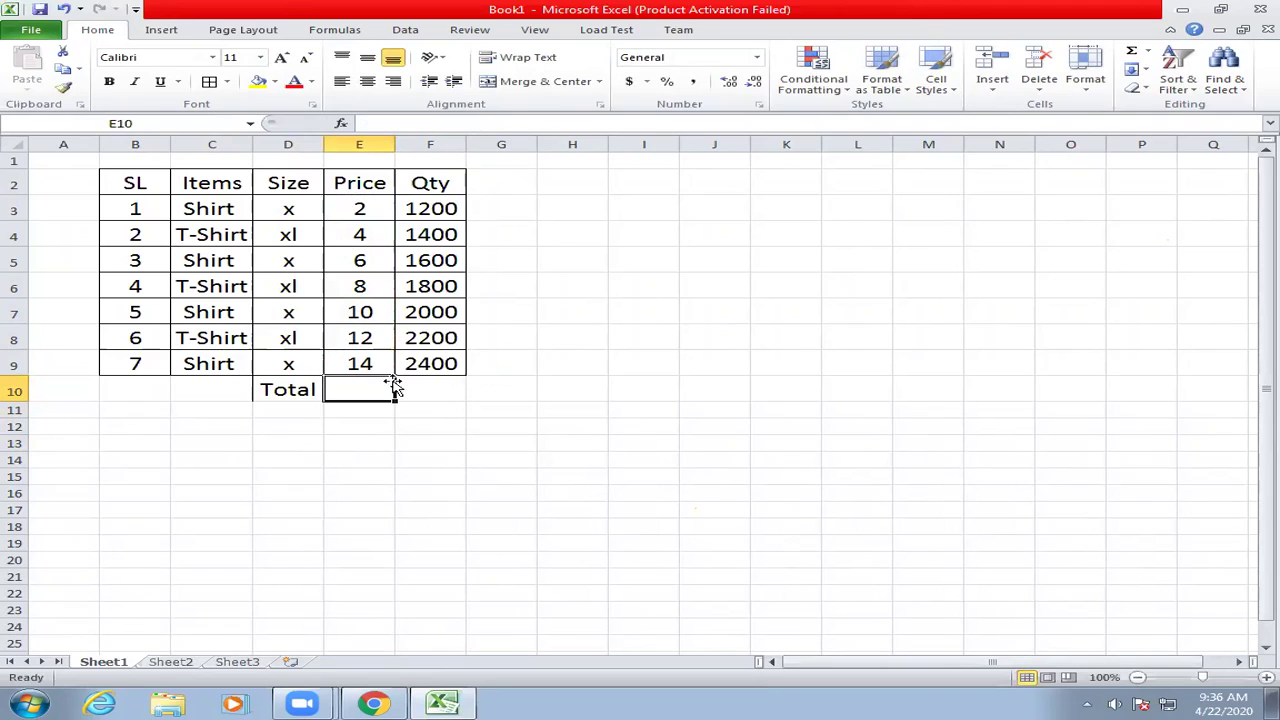
Insert the SUM function over E3:E9 in E10 using the function wizard, and clear the cell again
{"action": "left_click", "coordinate": [341, 123]}
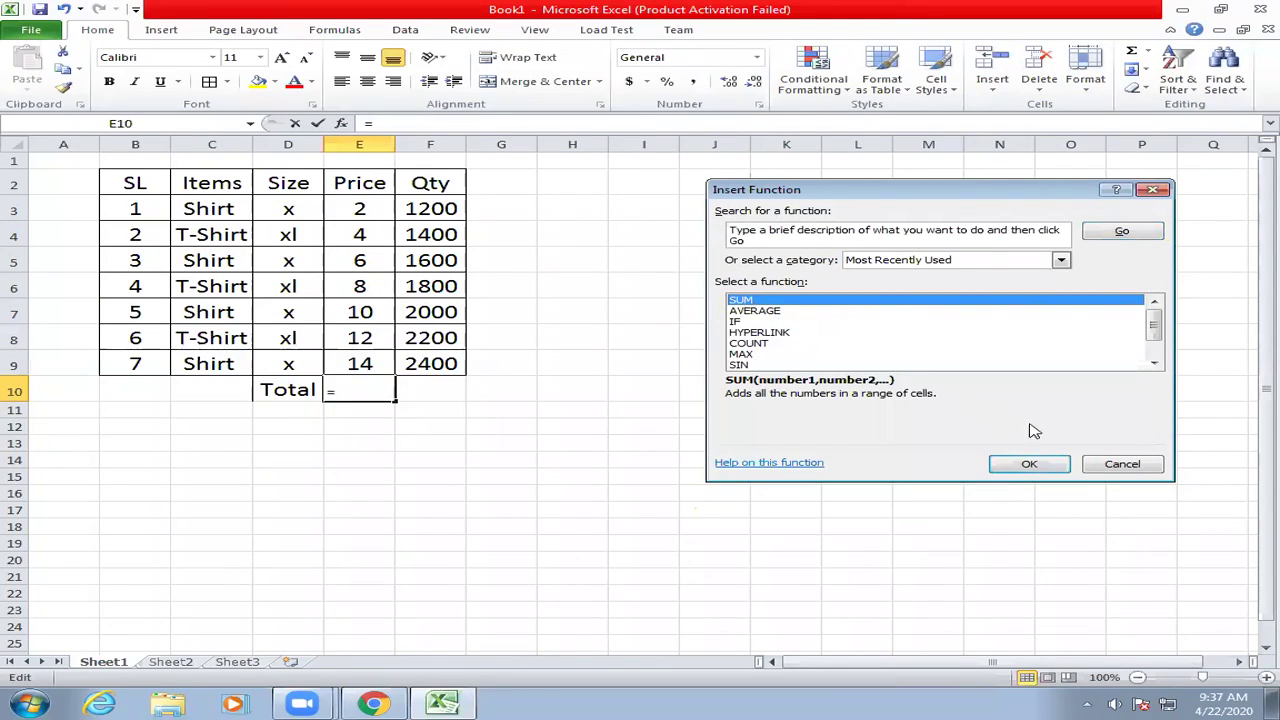
{"action": "left_click", "coordinate": [1050, 465]}
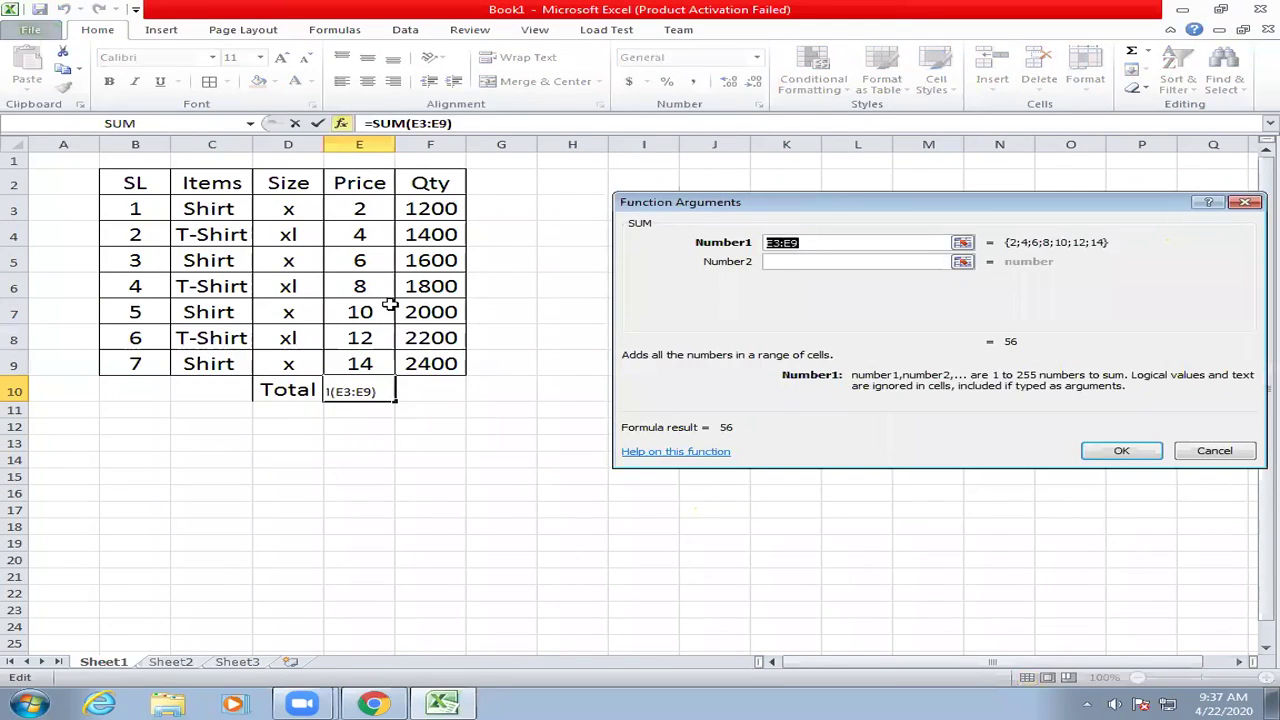
{"action": "left_click_drag", "start_coordinate": [360, 205], "coordinate": [360, 372]}
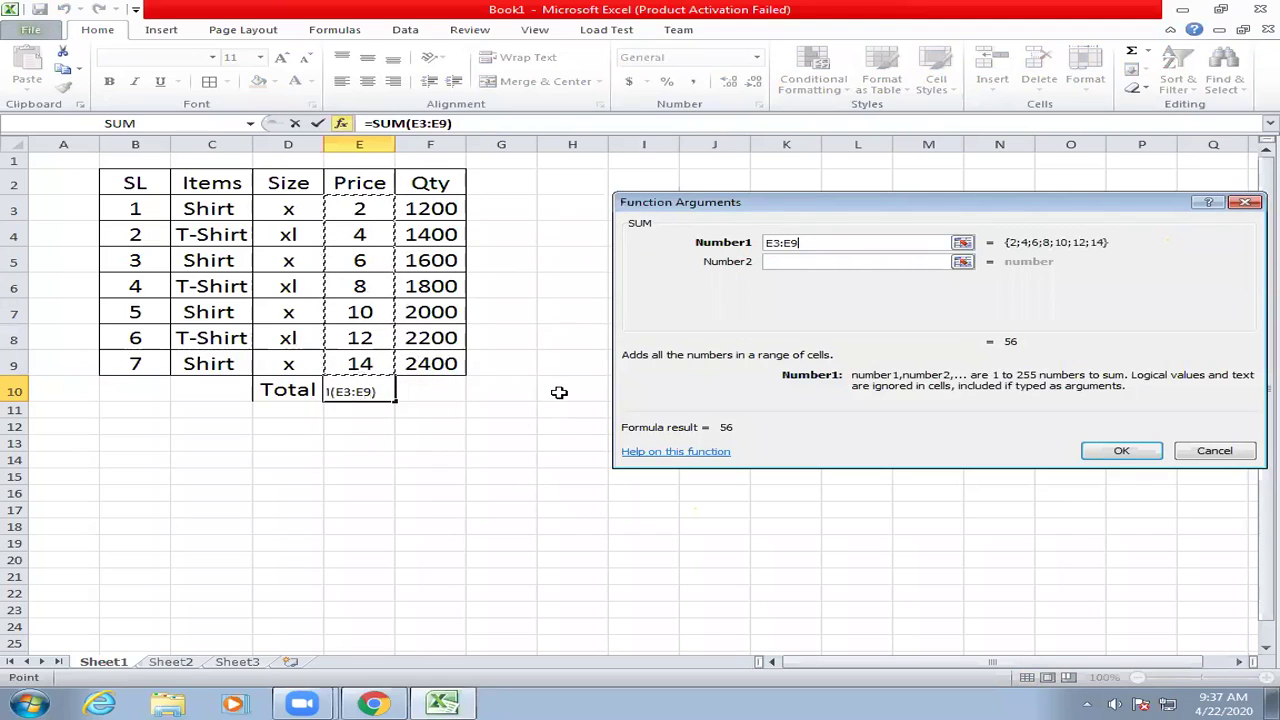
{"action": "left_click", "coordinate": [358, 140]}
{"action": "left_click_drag", "start_coordinate": [358, 205], "coordinate": [378, 368]}
{"action": "left_click", "coordinate": [1138, 454]}
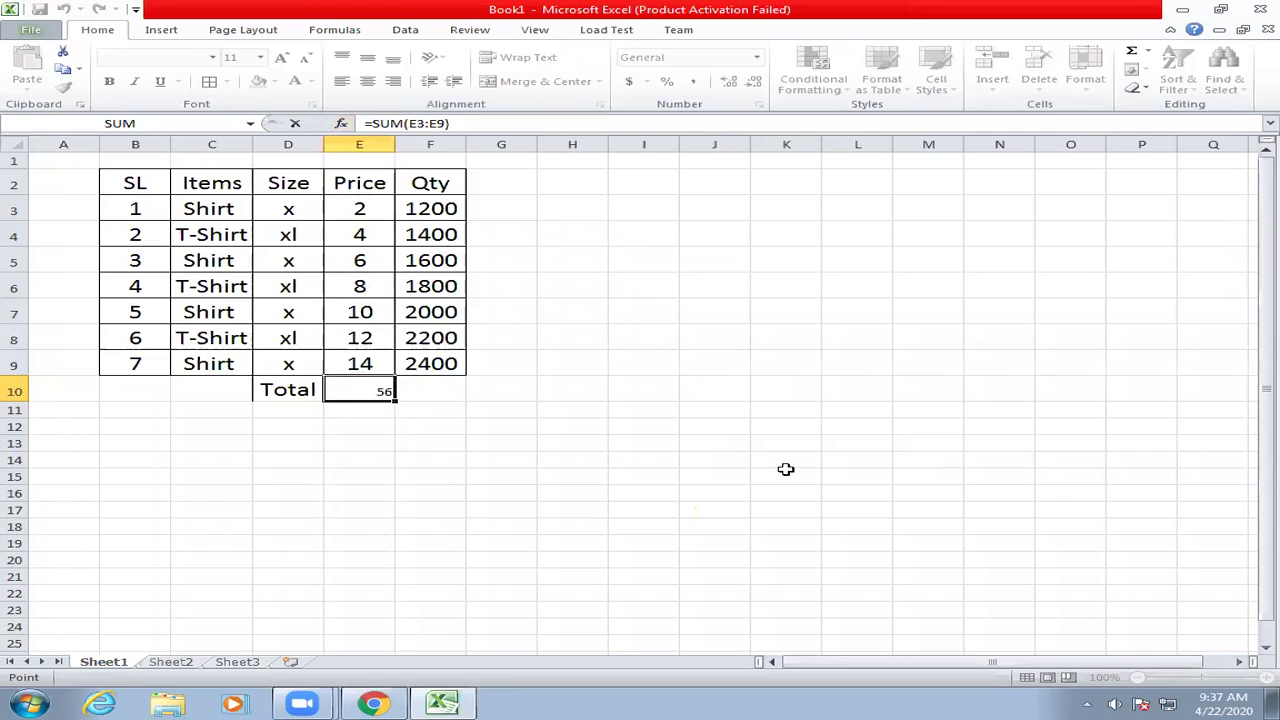
{"action": "key", "text": "Delete"}
Write the formula =sum(E3:E9) by hand in E10, and clear the cell again
{"action": "type", "text": "=sum"}
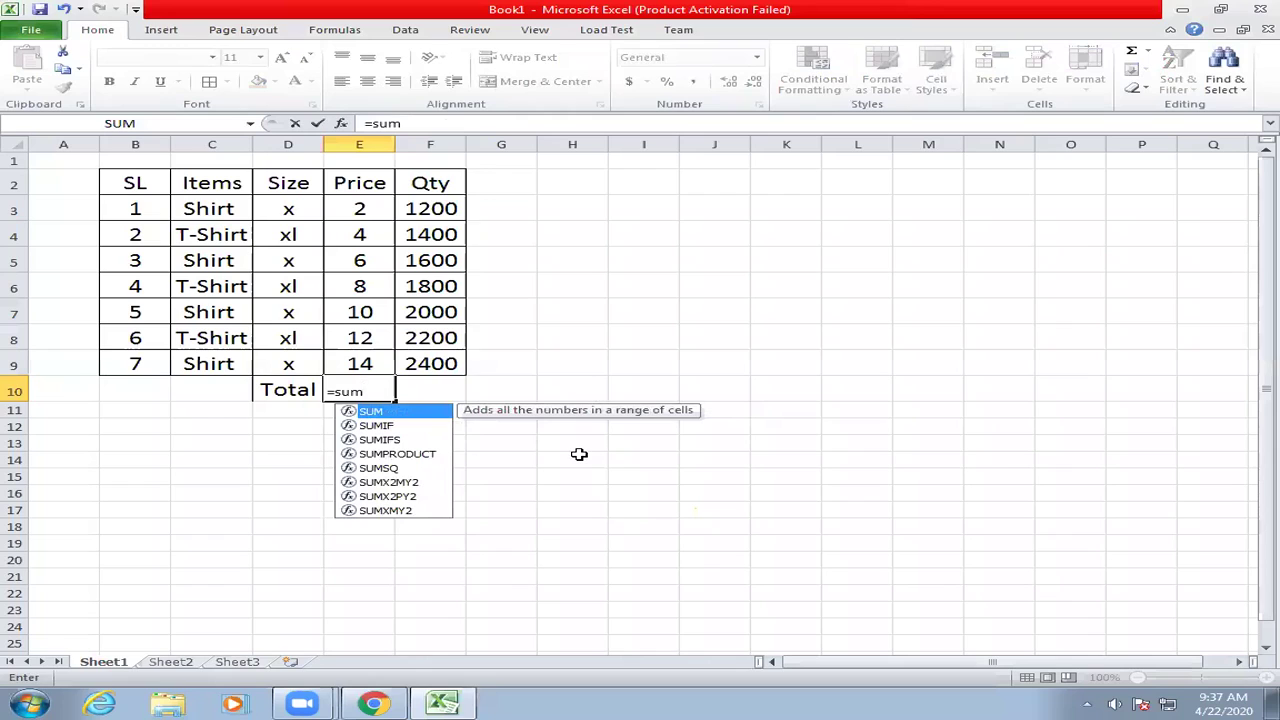
{"action": "type", "text": "("}
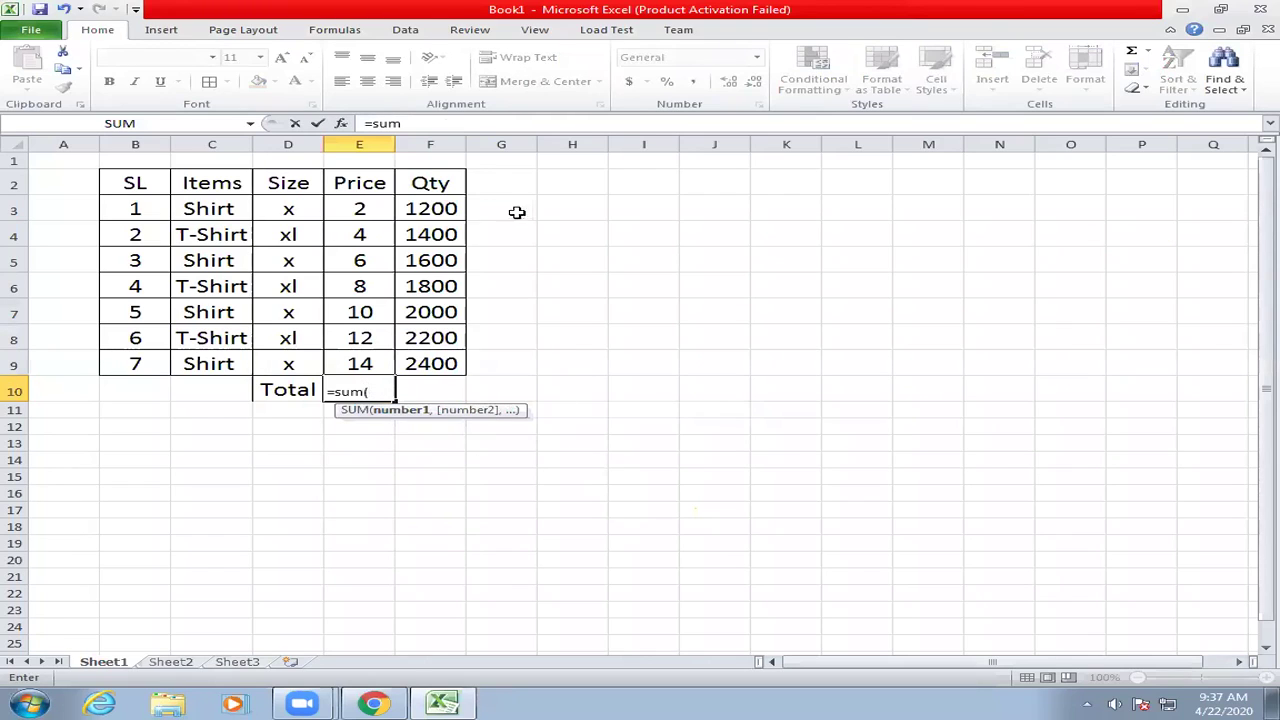
{"action": "left_click", "coordinate": [370, 210]}
{"action": "left_click_drag", "start_coordinate": [370, 210], "coordinate": [372, 352]}
{"action": "type", "text": ")"}
{"action": "key", "text": "Return"}
{"action": "key", "text": "Up"}
{"action": "key", "text": "Delete"}
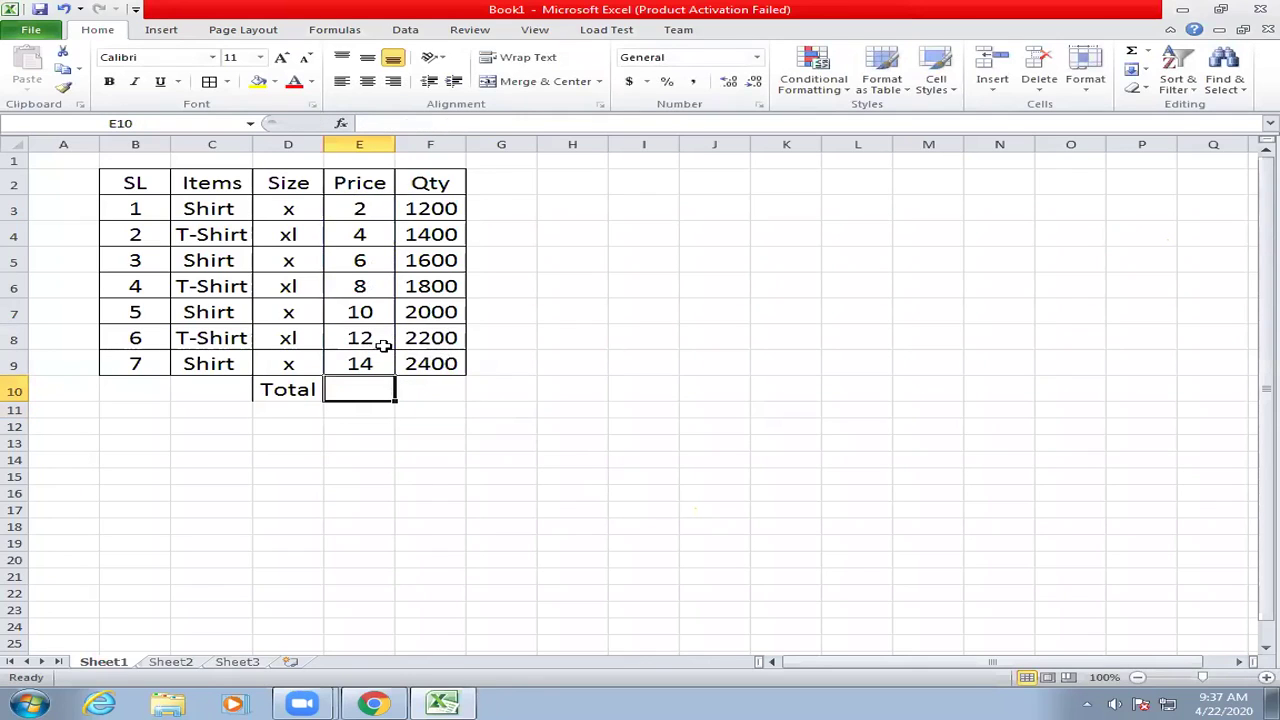
Total the Price column in E10 with AutoSum over E3:E9
{"action": "double_click", "coordinate": [1138, 55]}
{"action": "left_click", "coordinate": [267, 393]}
{"action": "left_click", "coordinate": [370, 393]}
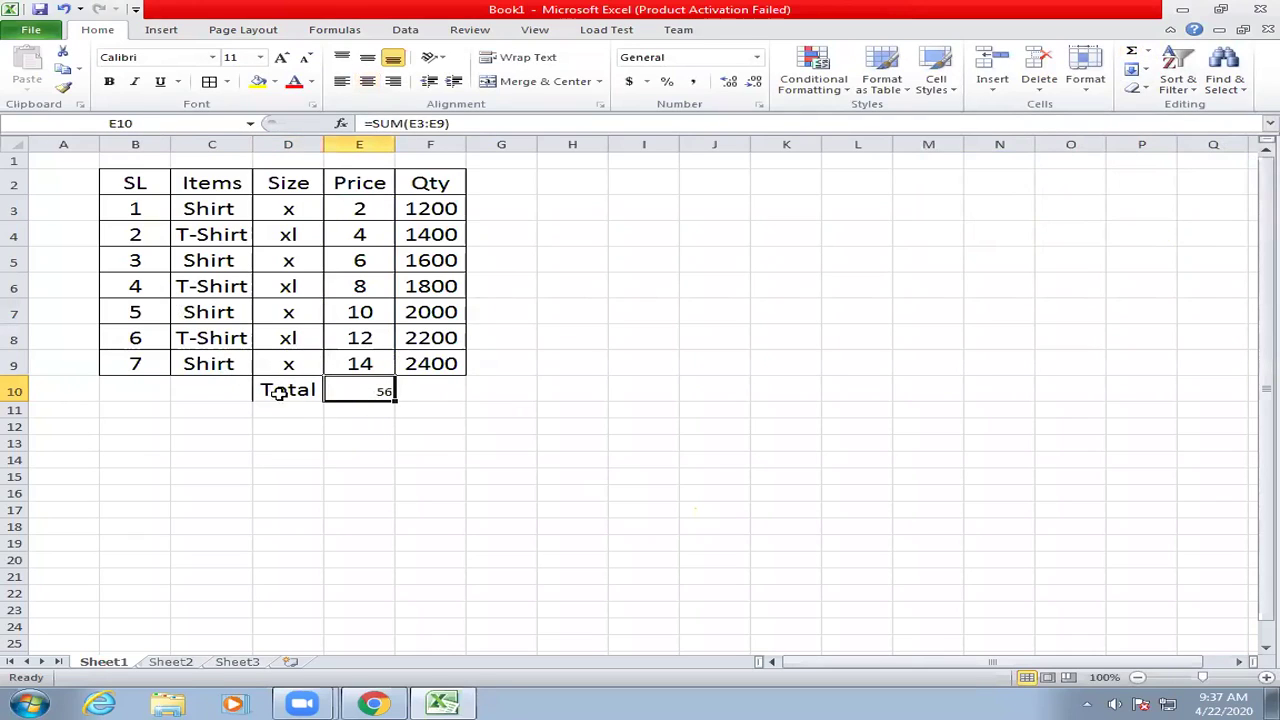
Copy the formatting of table cell C9 onto the total row cells D10:F10 with Format Painter
{"action": "left_click", "coordinate": [207, 364]}
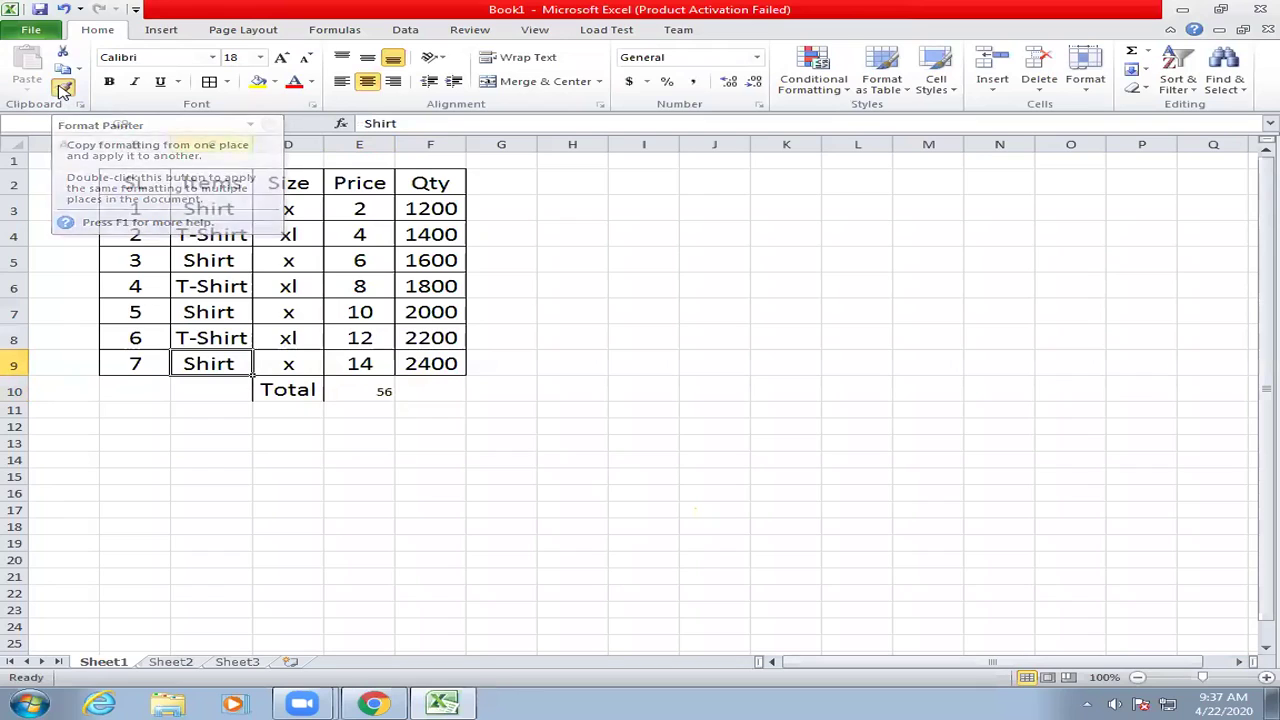
{"action": "left_click", "coordinate": [63, 88]}
{"action": "left_click_drag", "start_coordinate": [288, 391], "coordinate": [428, 391]}
{"action": "left_click", "coordinate": [361, 390]}
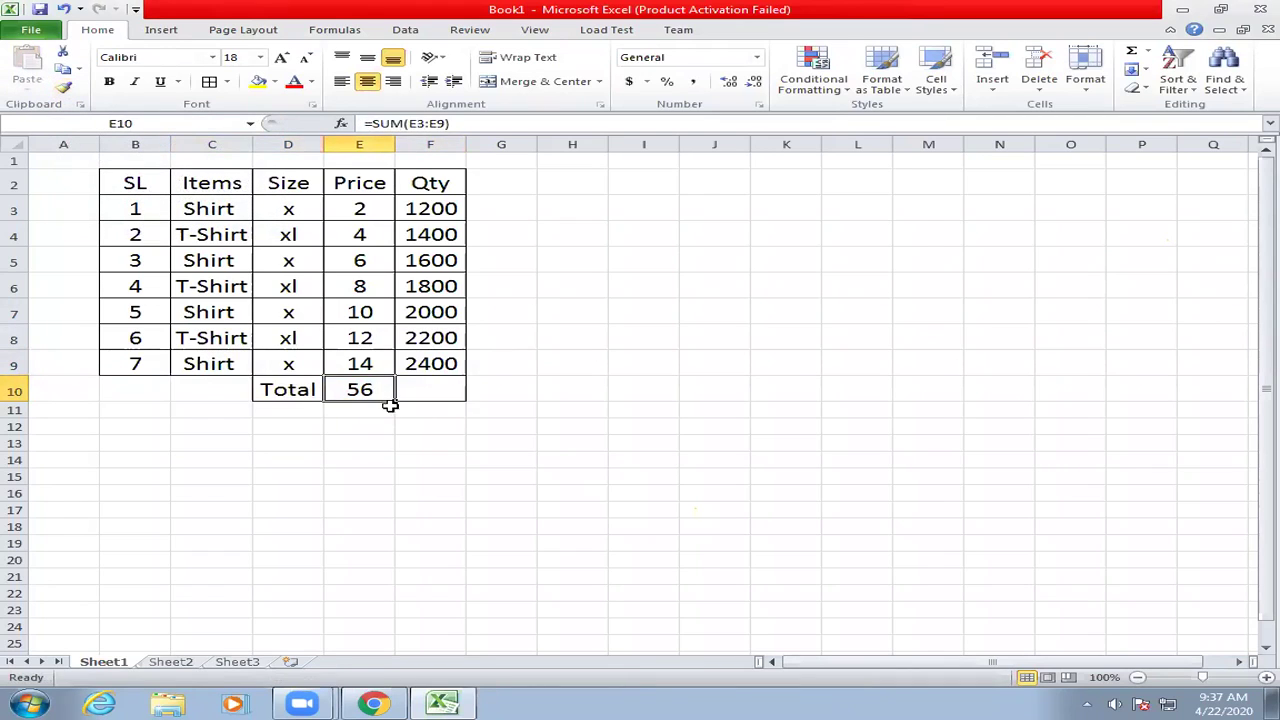
Total the Qty column in F10 with AutoSum, and clear the cell again
{"action": "left_click", "coordinate": [434, 385]}
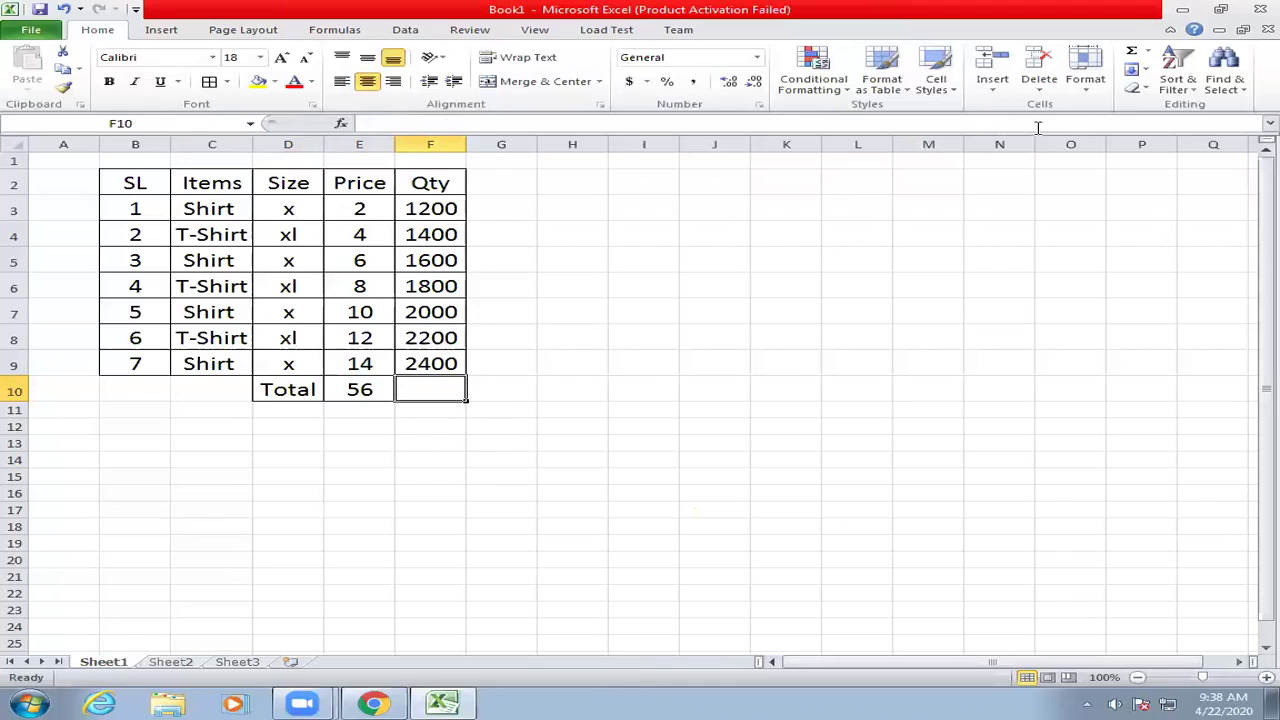
{"action": "left_click", "coordinate": [1132, 57]}
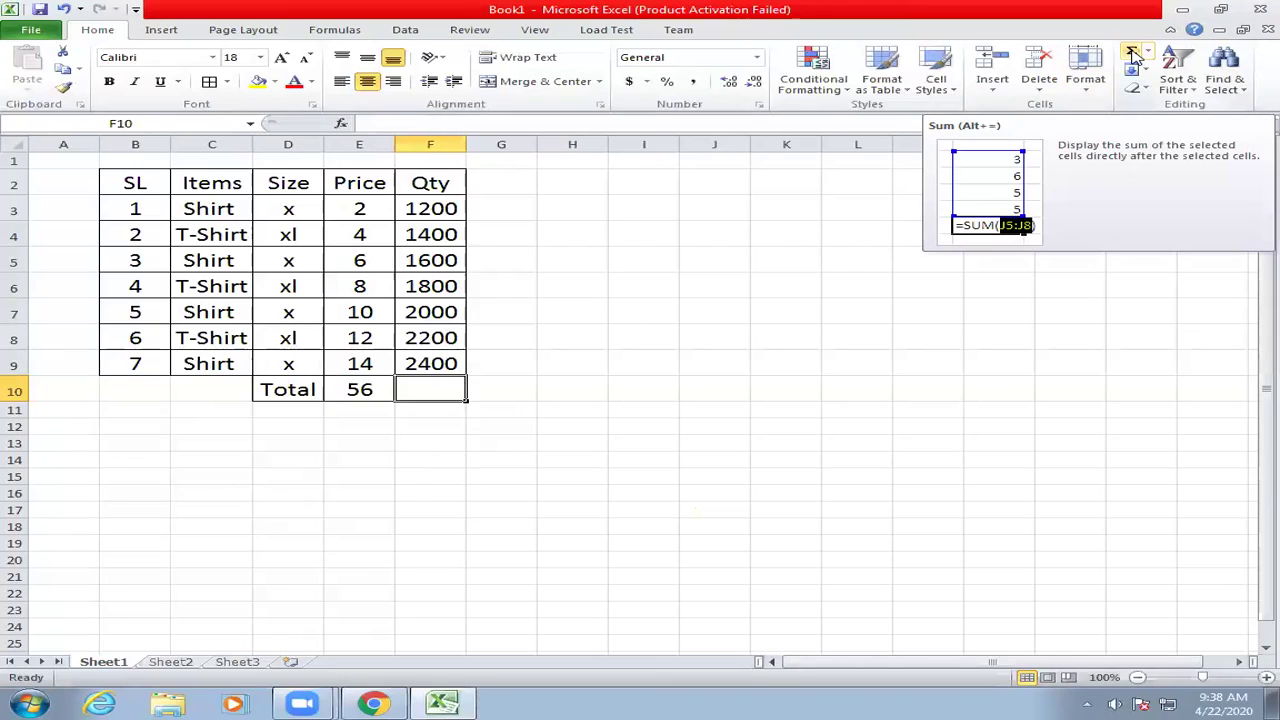
{"action": "left_click", "coordinate": [1132, 57]}
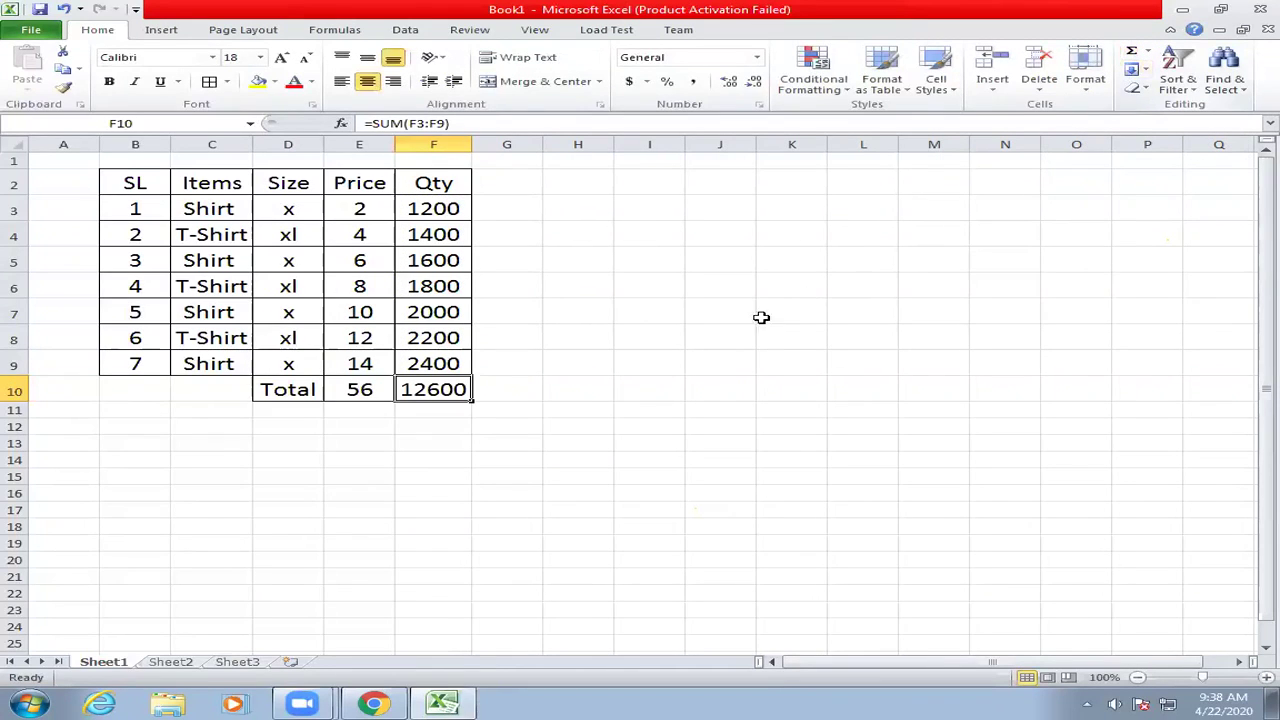
{"action": "key", "text": "Delete"}
Try filling the Price total formula from E10 across to K10, and undo the fill
{"action": "left_click", "coordinate": [370, 390]}
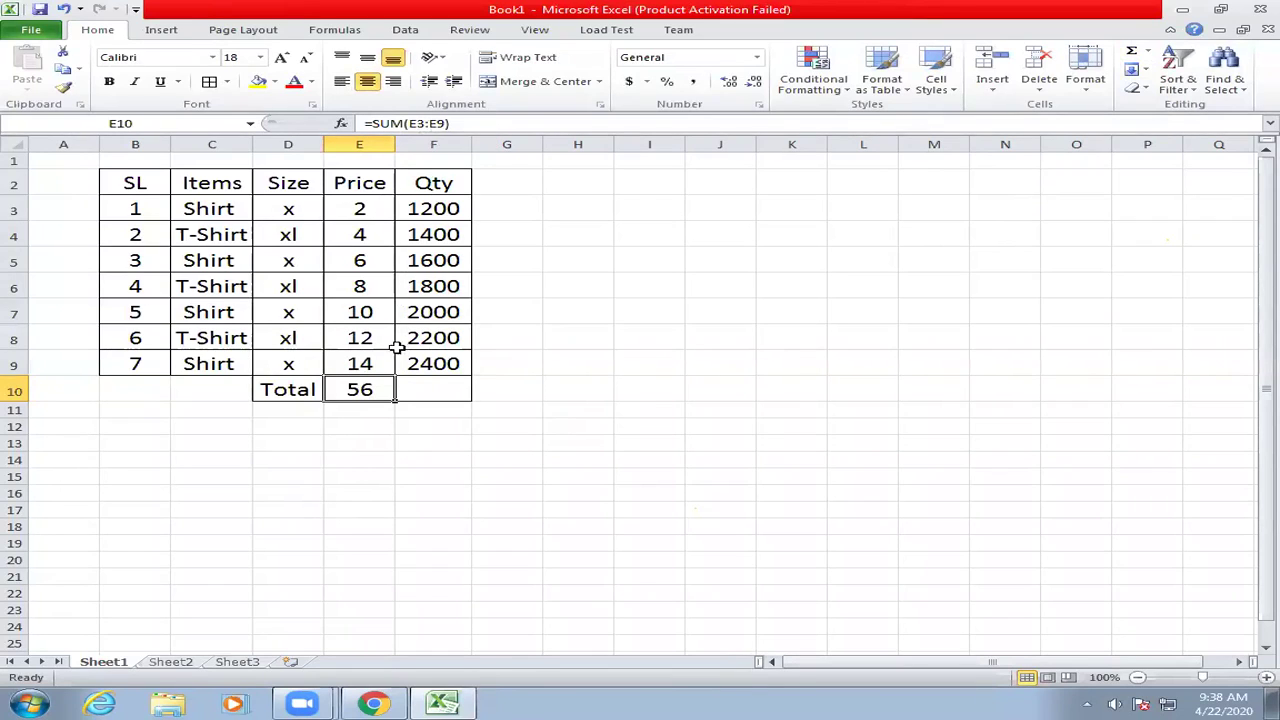
{"action": "left_click_drag", "start_coordinate": [394, 401], "coordinate": [858, 410]}
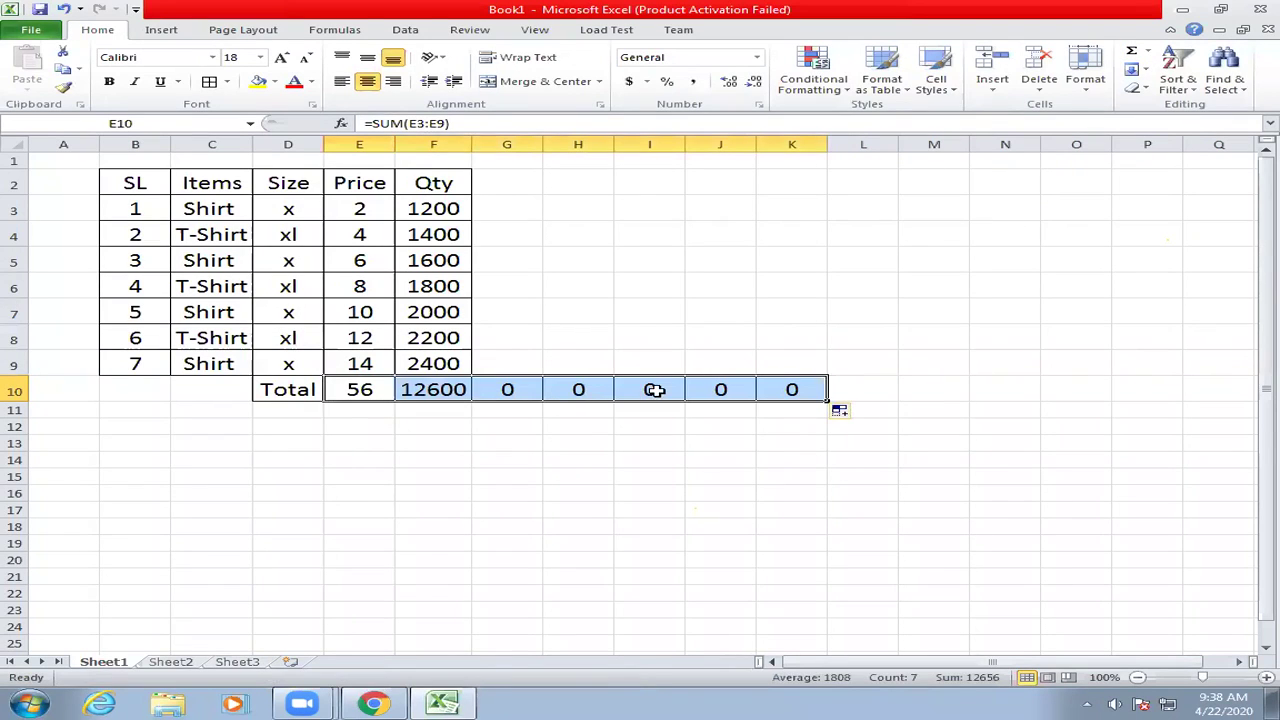
{"action": "key", "text": "ctrl+z"}
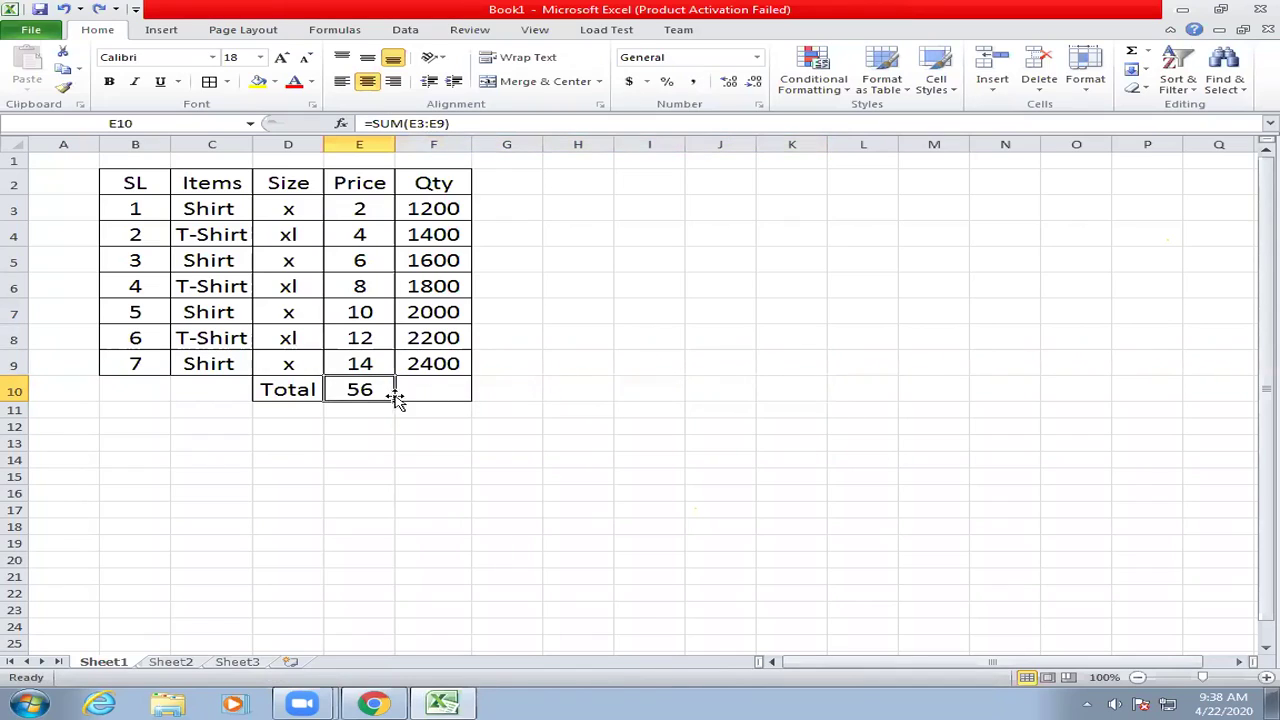
Fill the Price total formula from E10 into F10 to total the Qty column
{"action": "left_click_drag", "start_coordinate": [395, 401], "coordinate": [470, 400]}
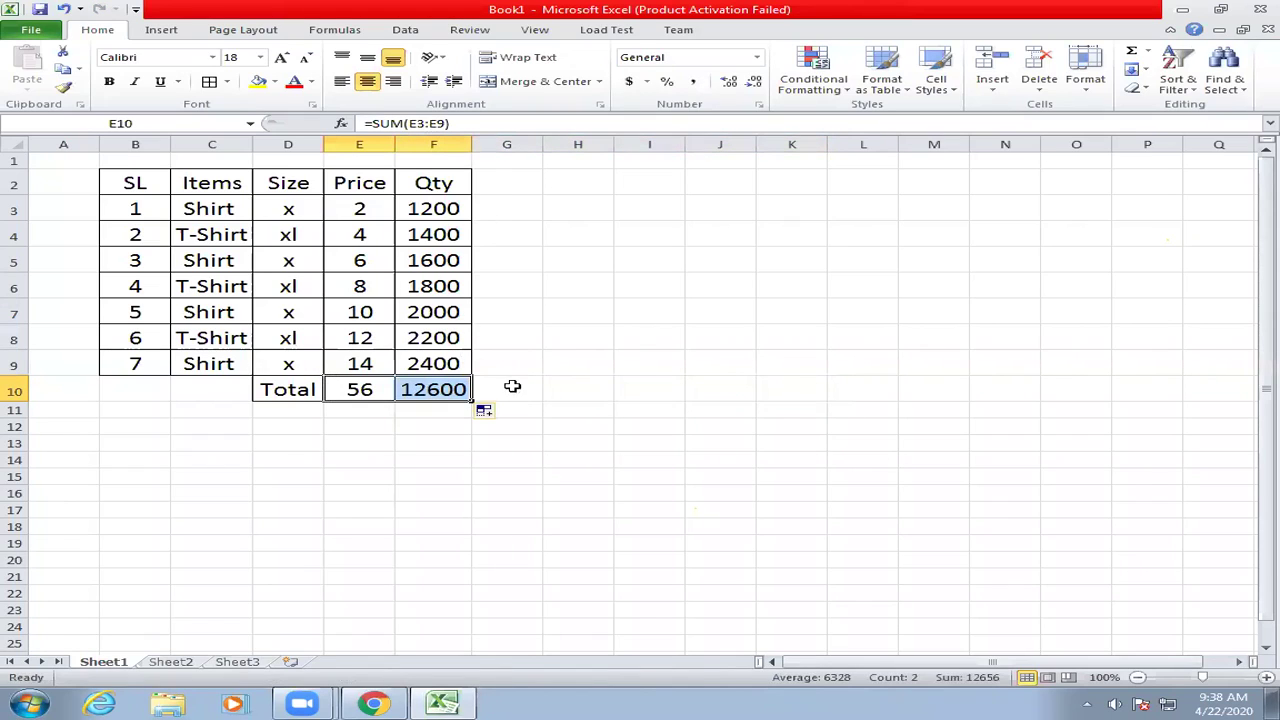
{"action": "left_click", "coordinate": [628, 386]}
Enter the column heading Total in G2 beside Qty
{"action": "left_click", "coordinate": [508, 187]}
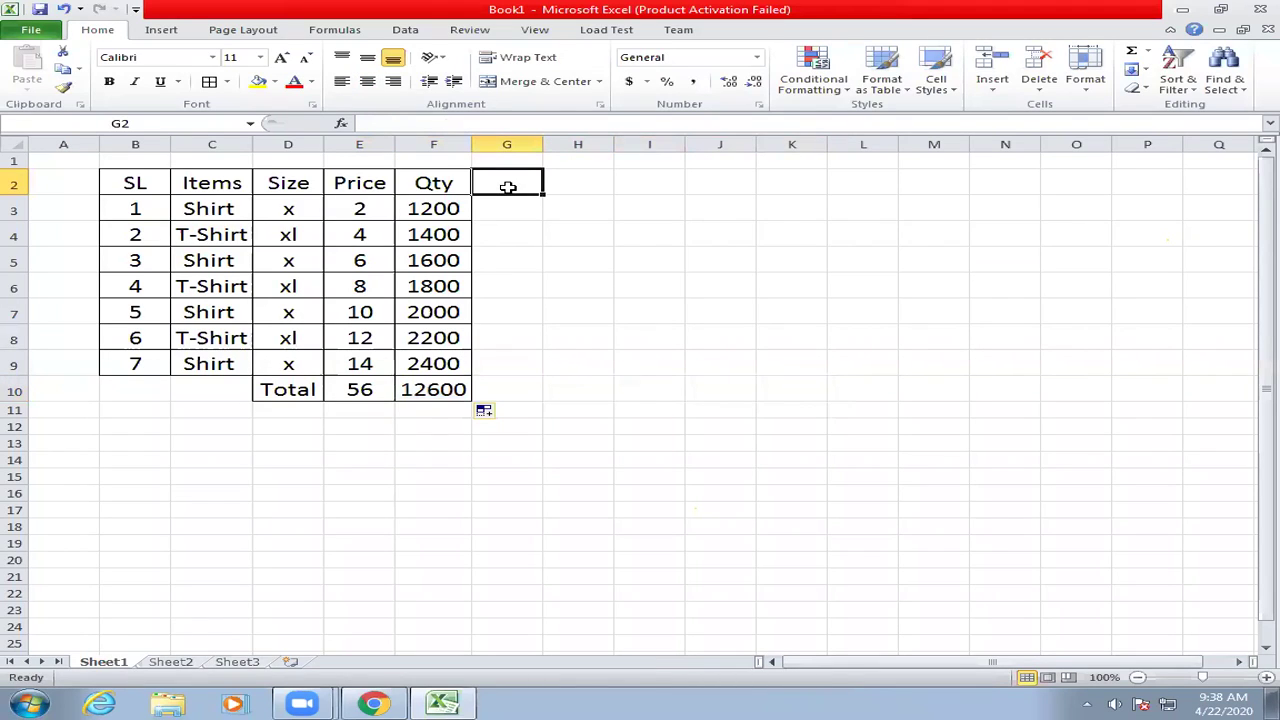
{"action": "type", "text": "T"}
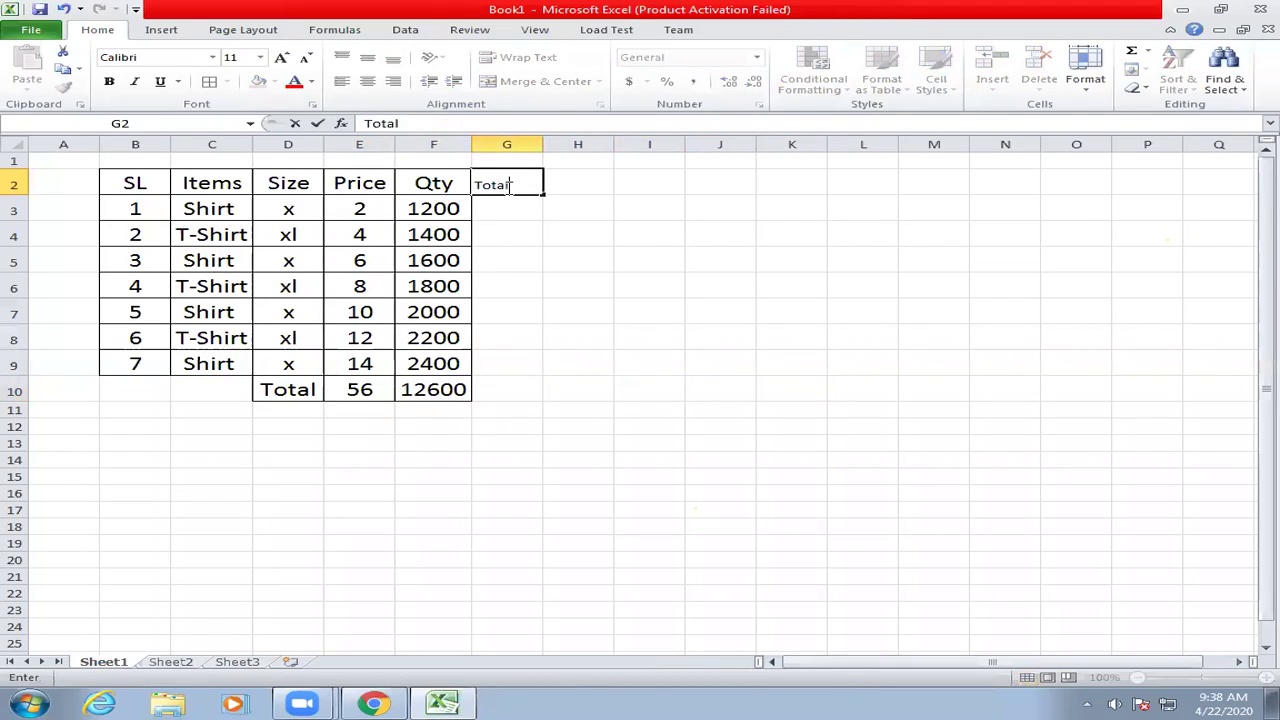
{"action": "type", "text": "otal"}
{"action": "left_click", "coordinate": [580, 284]}
Multiply the first item's Price by its Qty in G3, and clear the cell again
{"action": "left_click", "coordinate": [521, 209]}
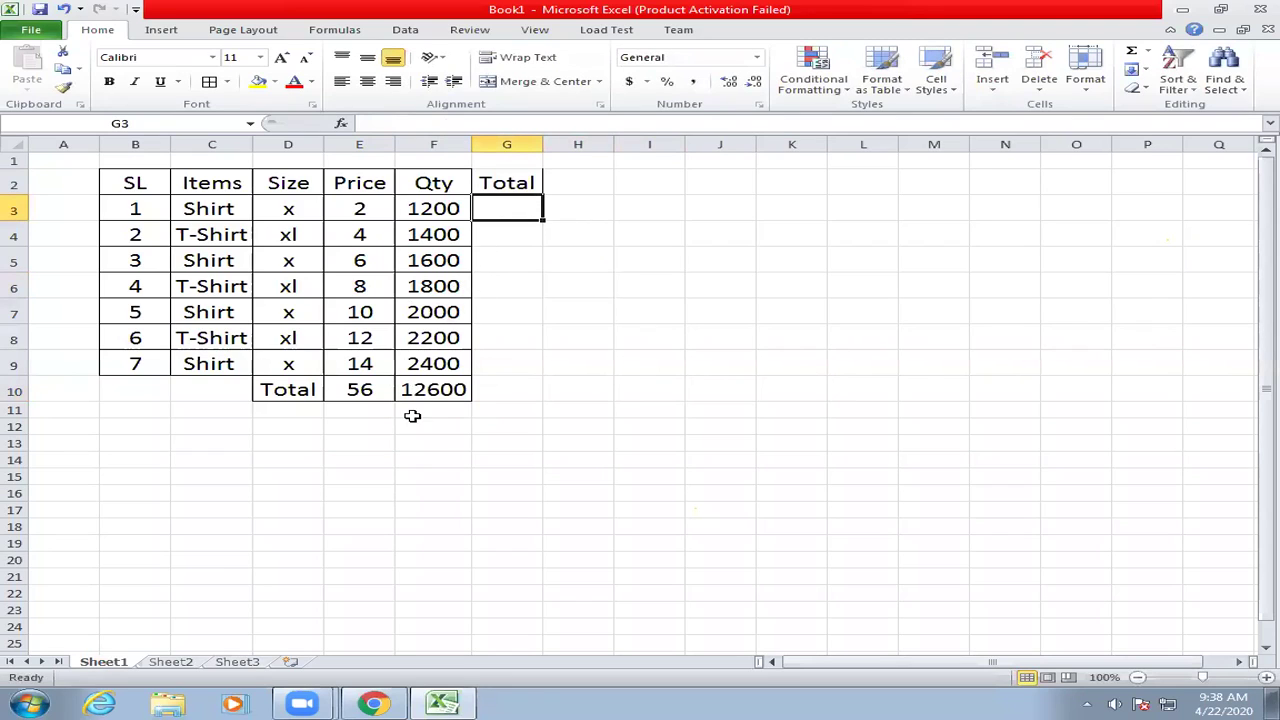
{"action": "left_click", "coordinate": [441, 383]}
{"action": "left_click", "coordinate": [366, 388]}
{"action": "left_click", "coordinate": [499, 207]}
{"action": "type", "text": "="}
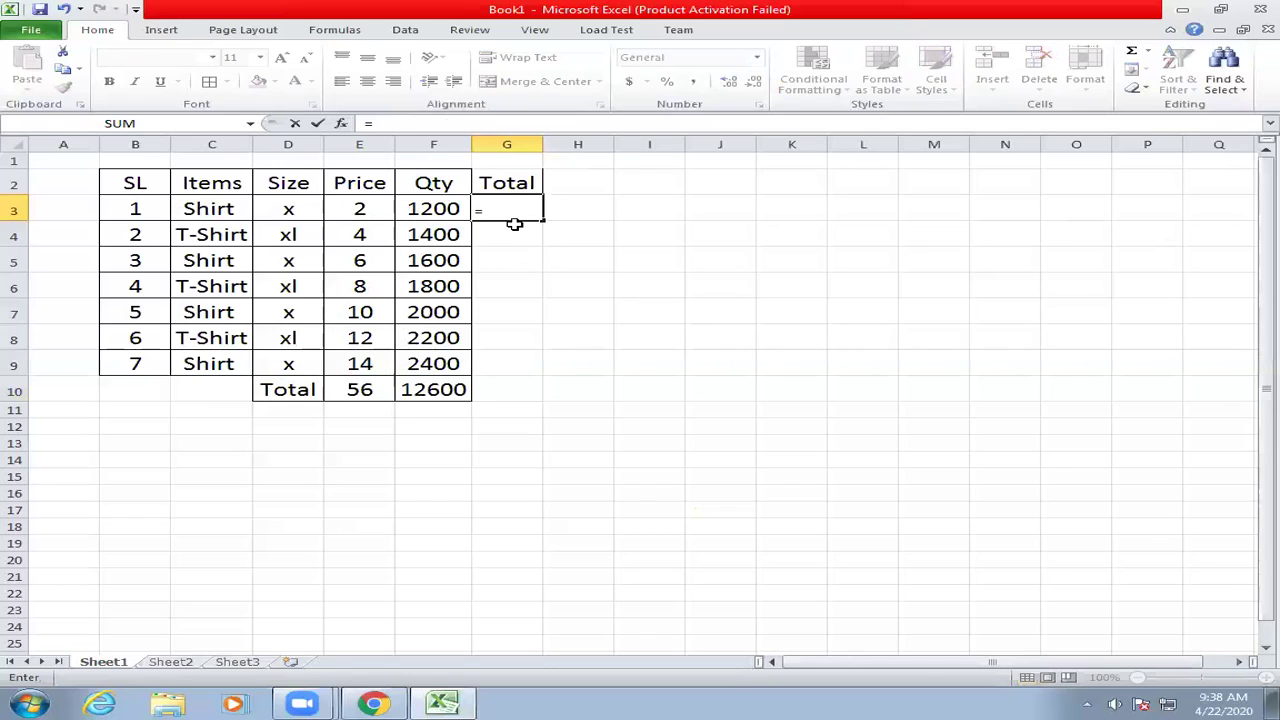
{"action": "left_click", "coordinate": [359, 210]}
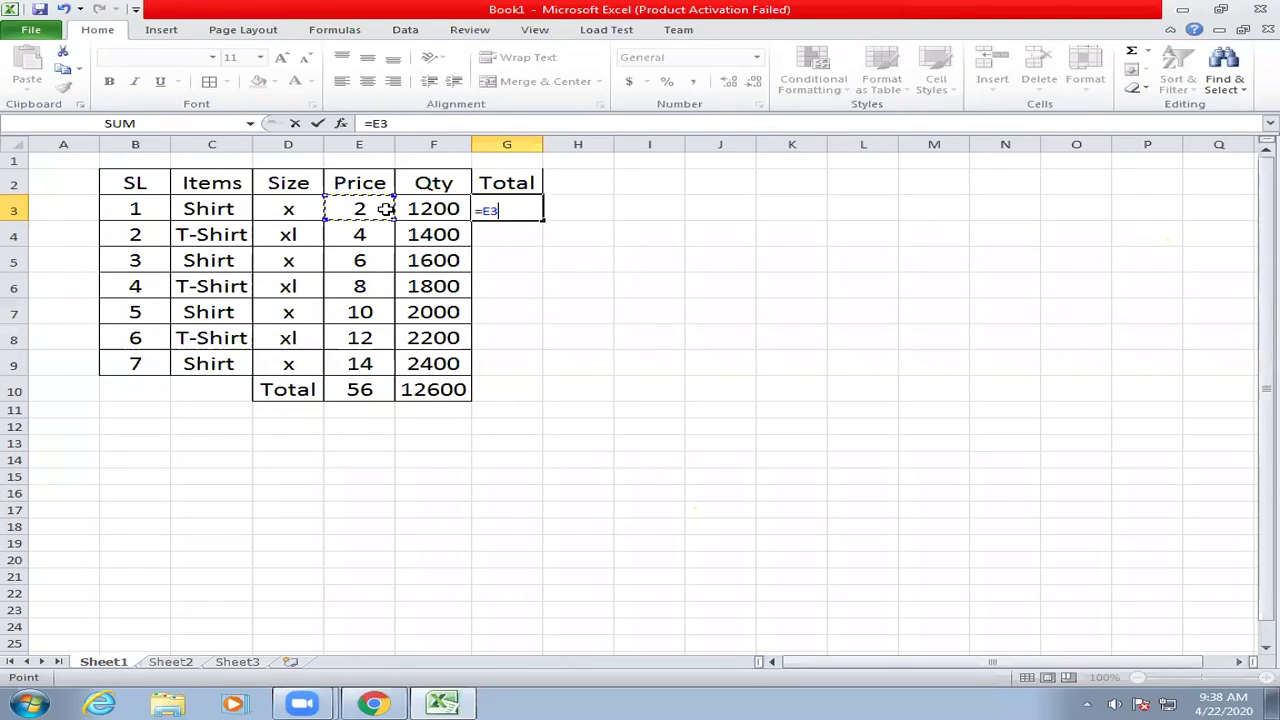
{"action": "type", "text": "*"}
{"action": "left_click", "coordinate": [393, 220]}
{"action": "left_click", "coordinate": [440, 212]}
{"action": "key", "text": "Return"}
{"action": "left_click", "coordinate": [534, 203]}
{"action": "key", "text": "Delete"}
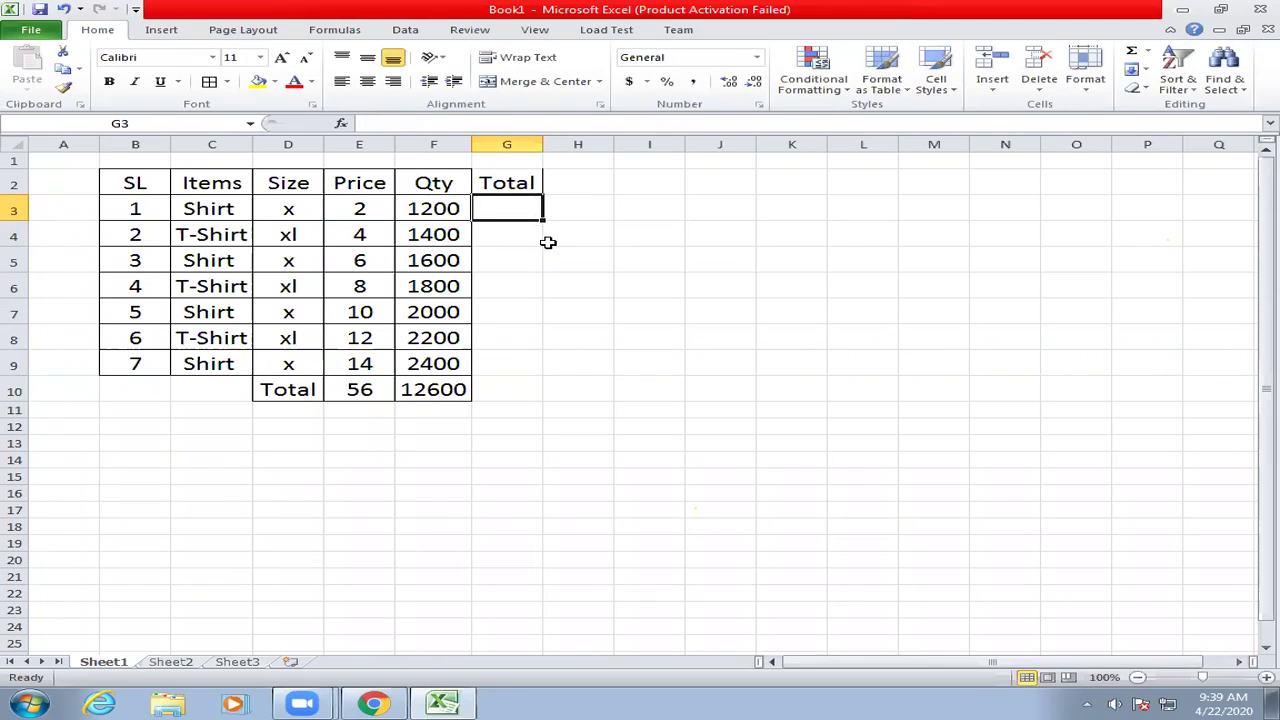
Enter the formula =E3*F3 in G3 to calculate the first item's total
{"action": "type", "text": "="}
{"action": "left_click", "coordinate": [371, 200]}
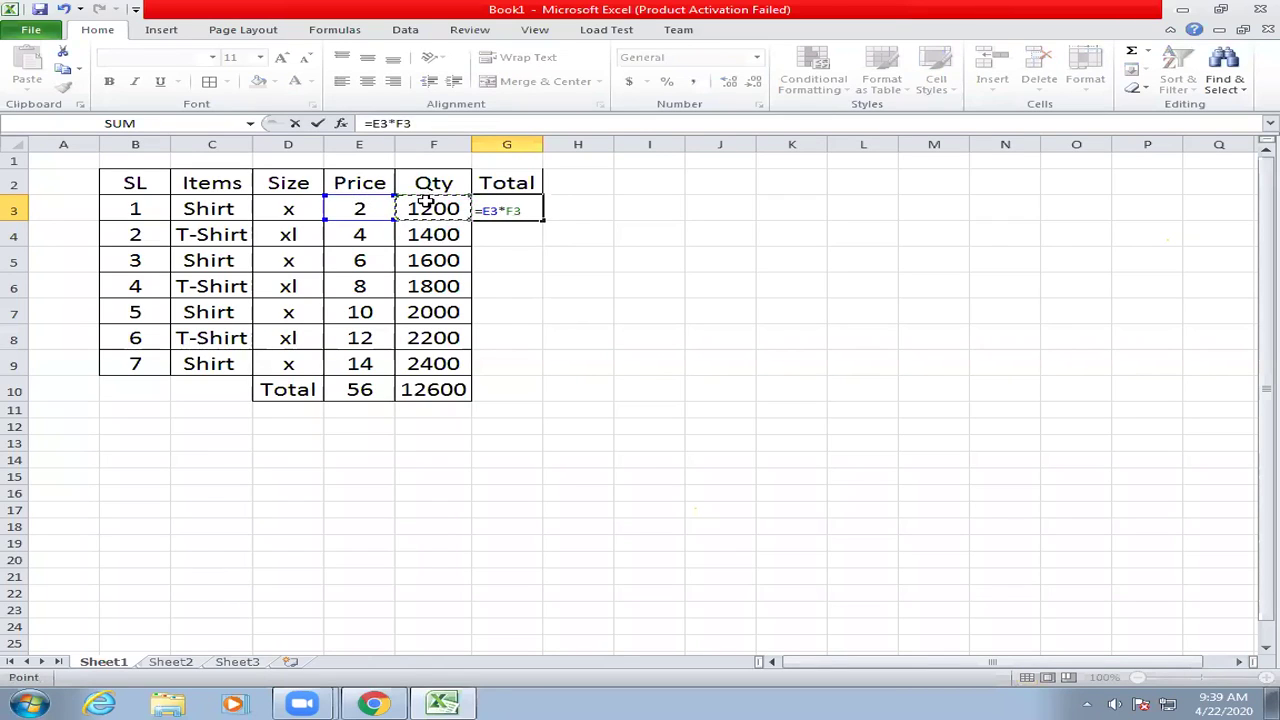
{"action": "key", "text": "Return"}
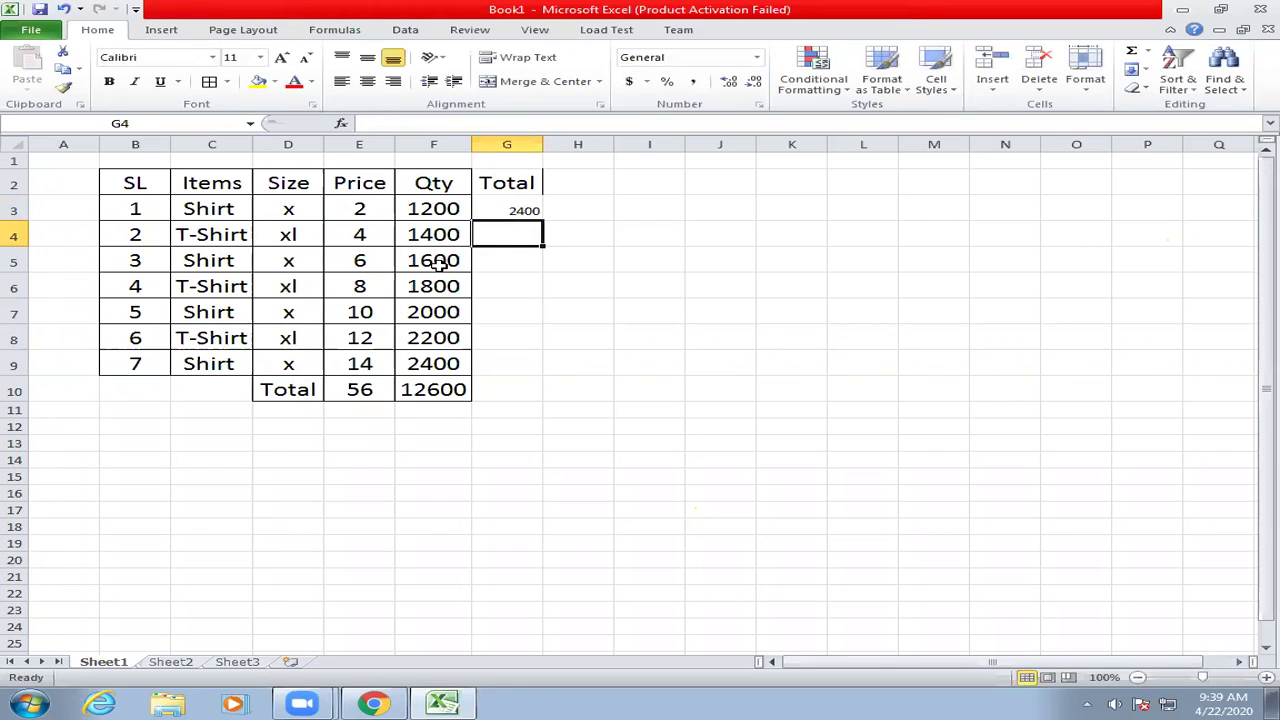
{"action": "type", "text": "="}
{"action": "key", "text": "Escape"}
Try filling the item total formula from G3 down to G9, and undo the fill
{"action": "left_click", "coordinate": [530, 208]}
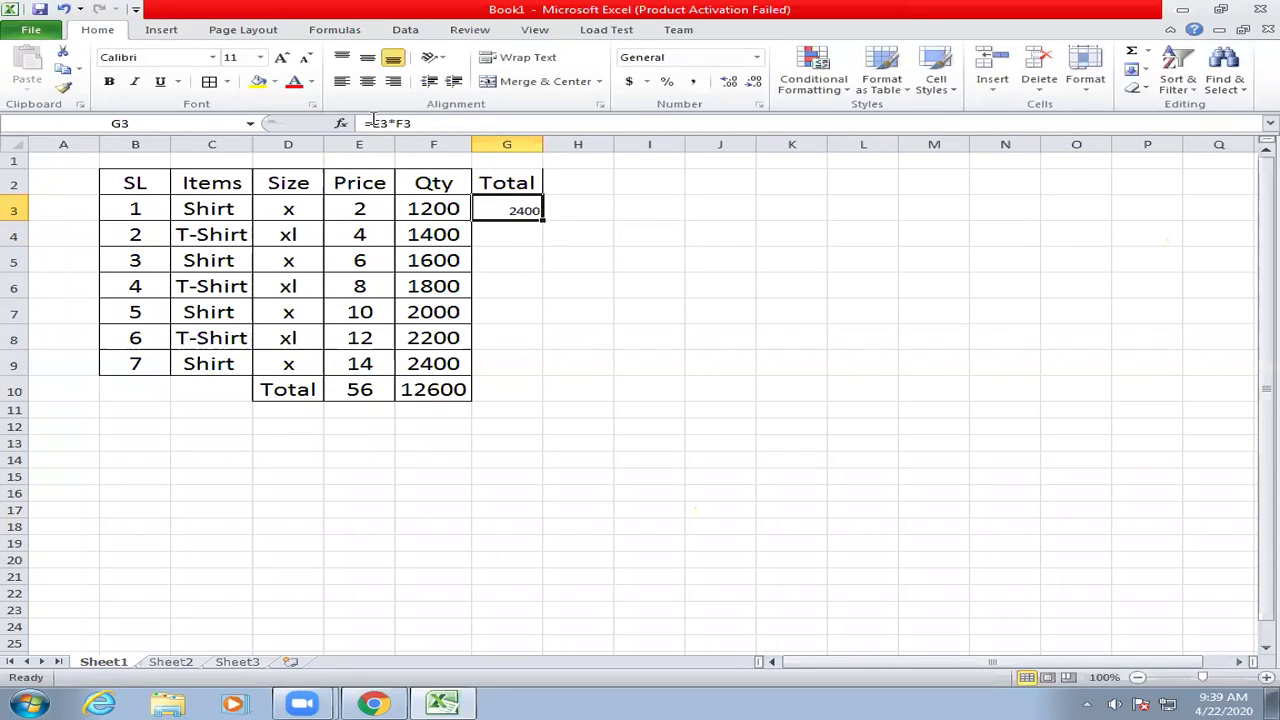
{"action": "left_click_drag", "start_coordinate": [542, 222], "coordinate": [549, 375]}
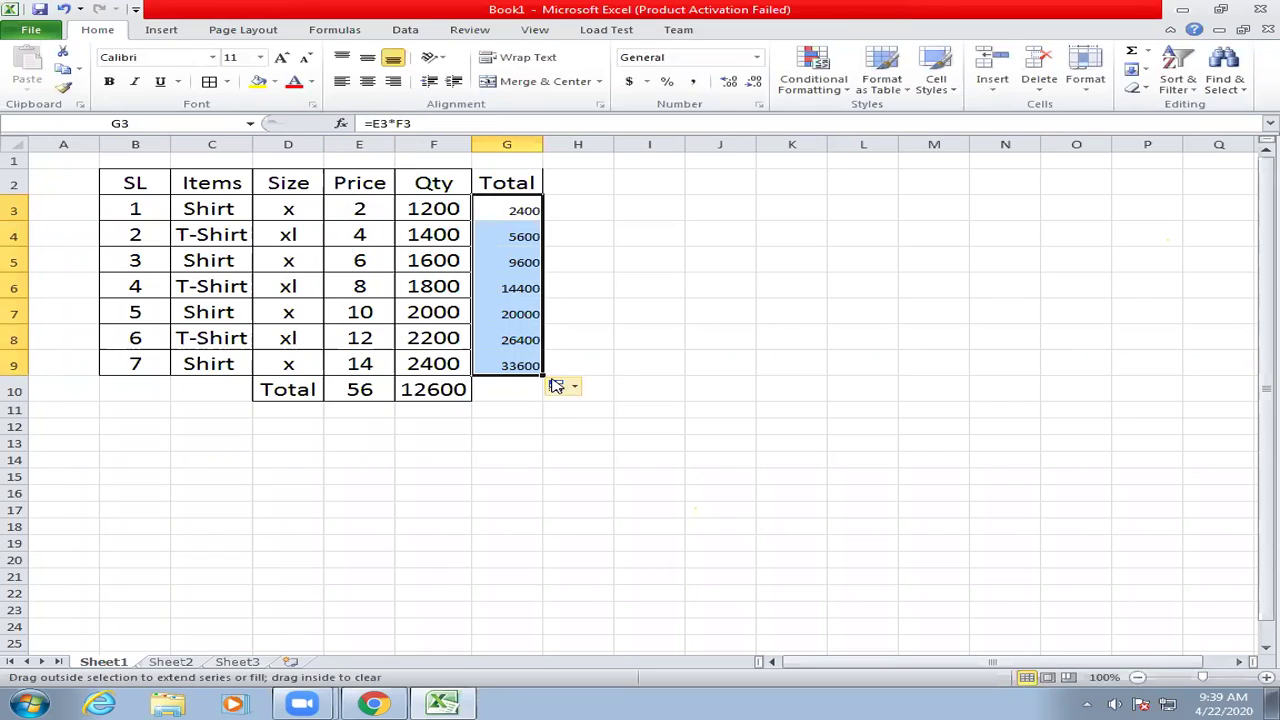
{"action": "key", "text": "ctrl+z"}
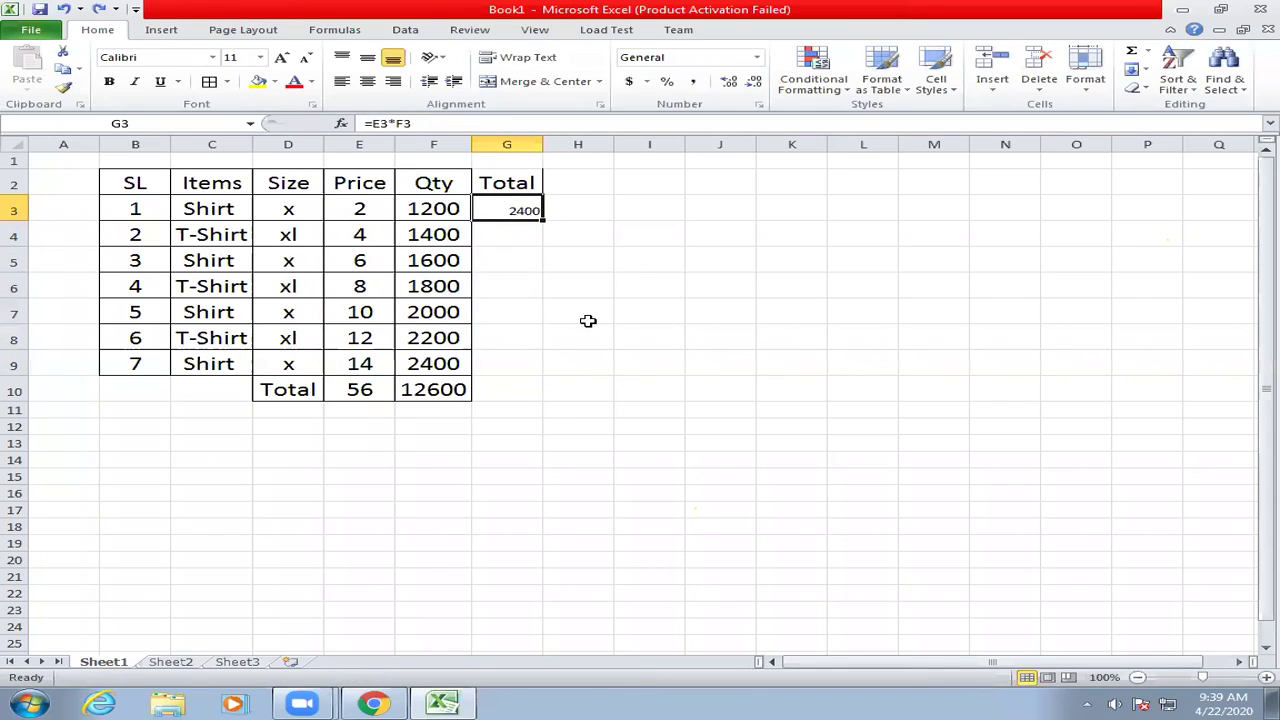
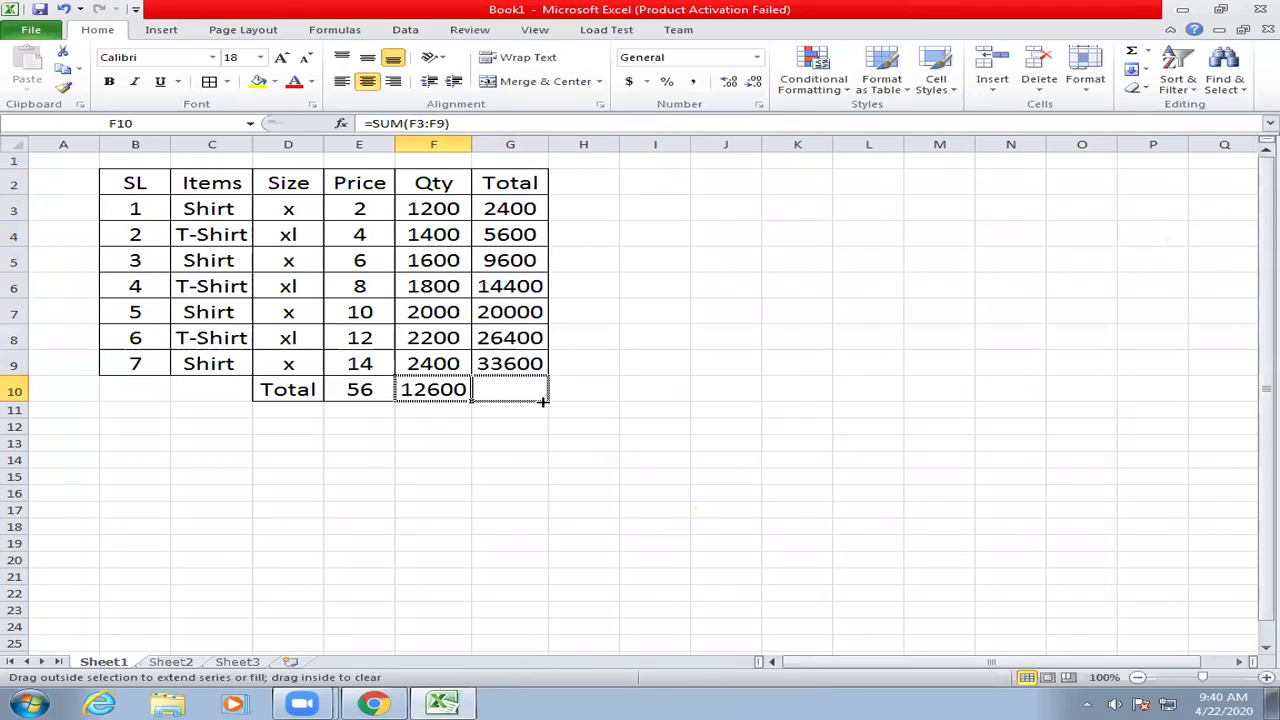
Fill the Qty total formula from F10 across to H10, and clear G10 again
{"action": "left_click_drag", "start_coordinate": [547, 401], "coordinate": [647, 398]}
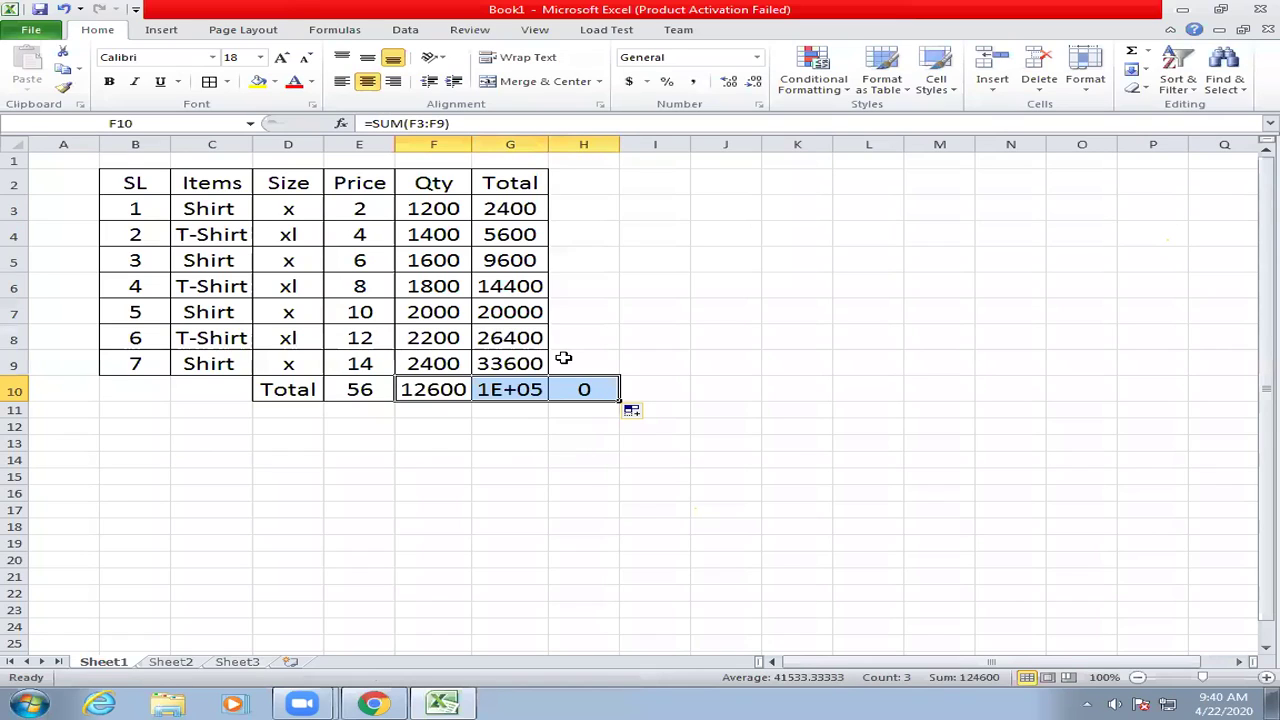
{"action": "left_click", "coordinate": [521, 378]}
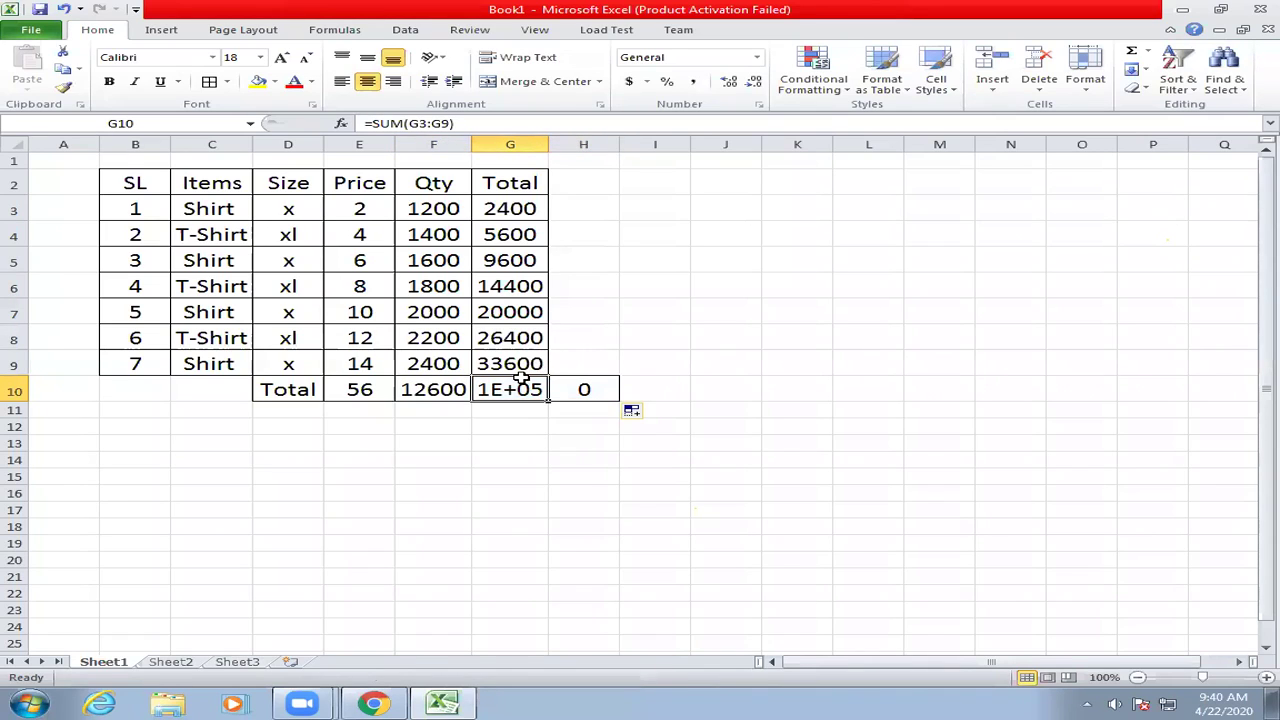
{"action": "key", "text": "Delete"}
Fill the Qty total formula from F10 into G10 and fit column G's width to its contents
{"action": "left_click", "coordinate": [426, 390]}
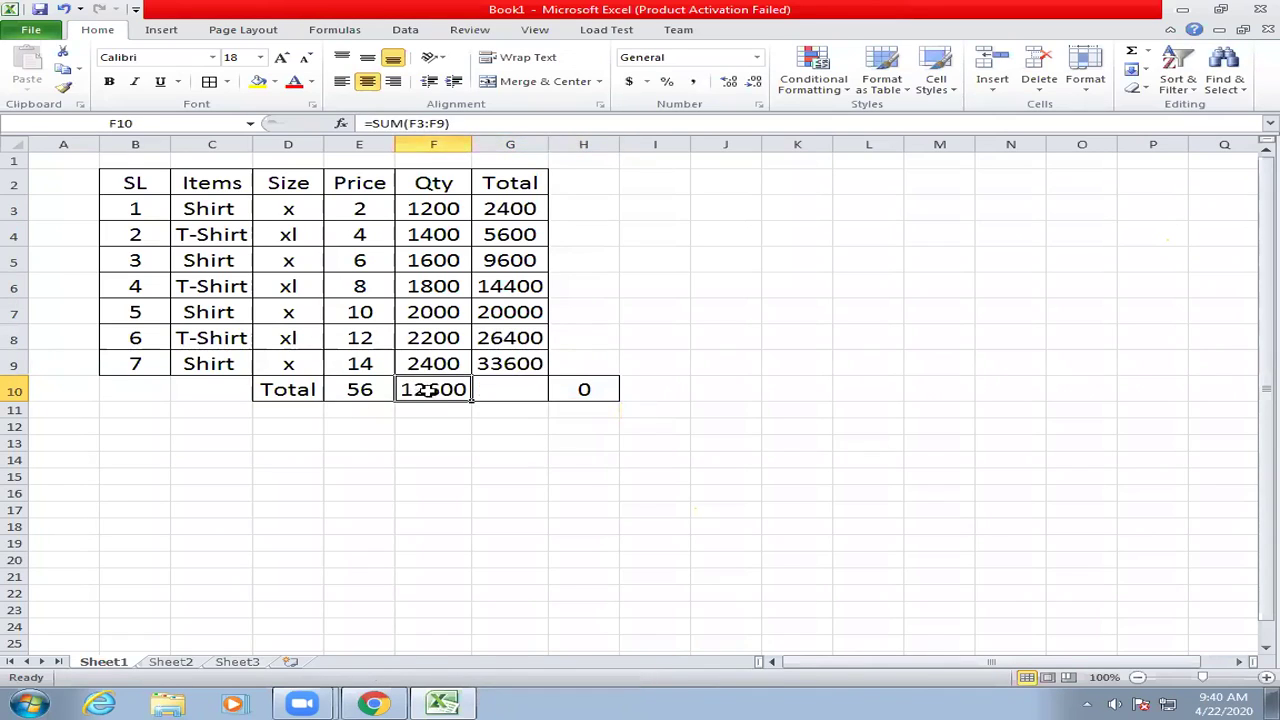
{"action": "left_click_drag", "start_coordinate": [471, 401], "coordinate": [571, 393]}
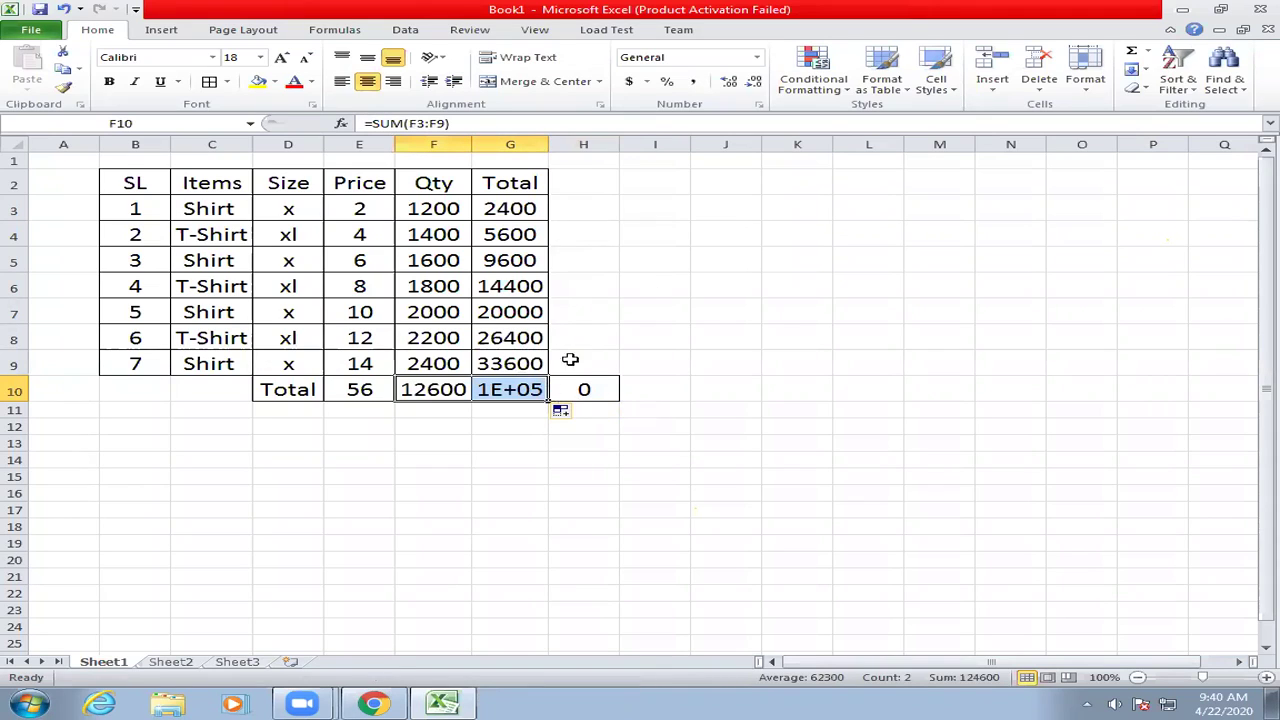
{"action": "double_click", "coordinate": [549, 140]}
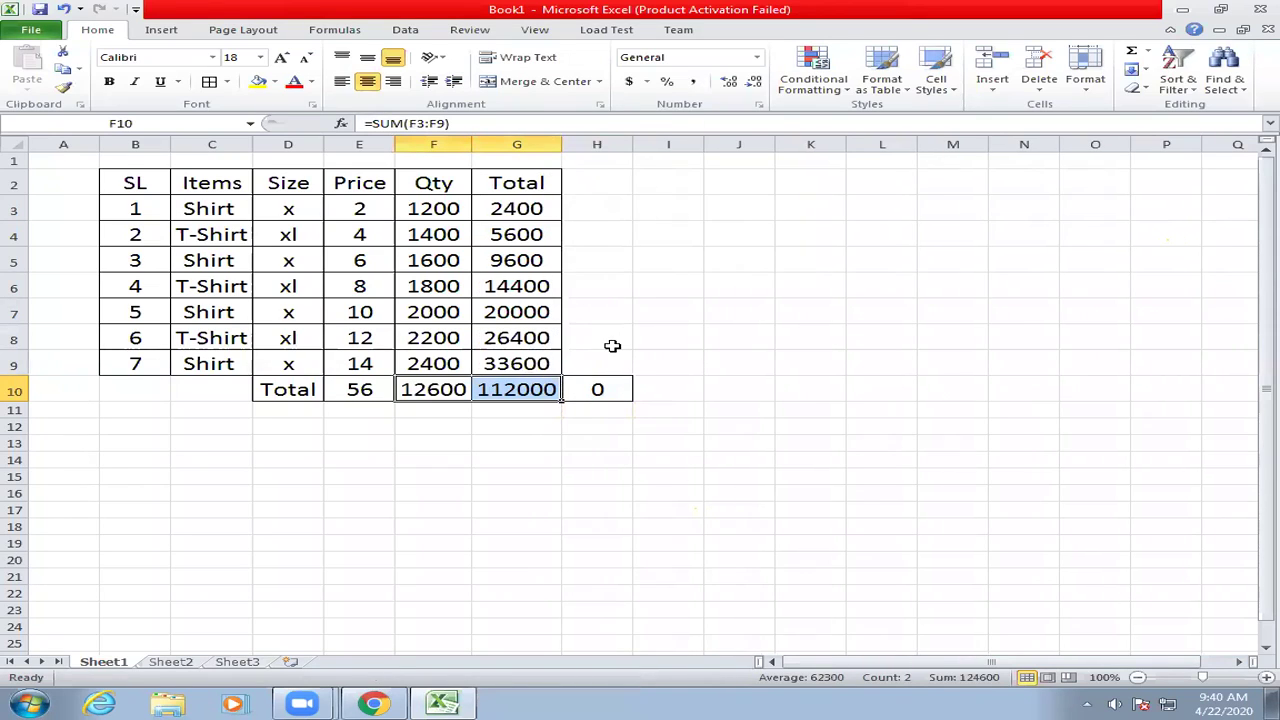
Enter the column heading Discount in H2 and fit column H's width to its contents
{"action": "left_click", "coordinate": [588, 184]}
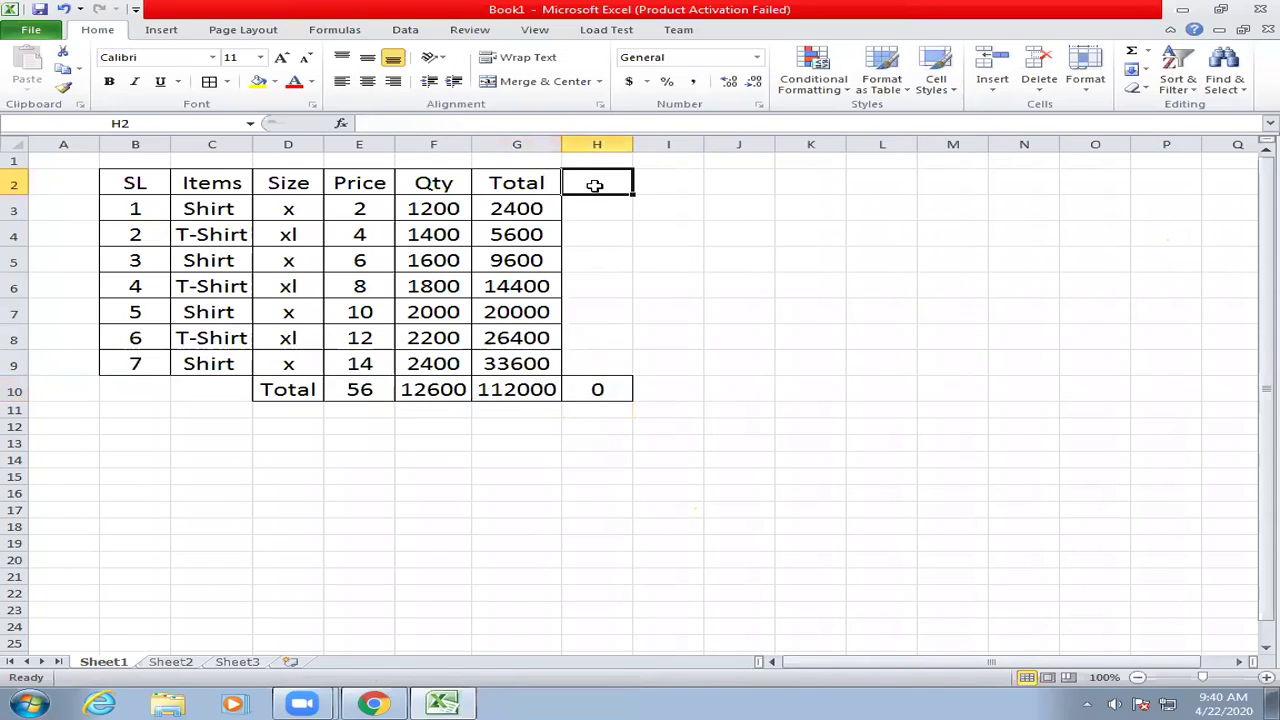
{"action": "type", "text": "Dis"}
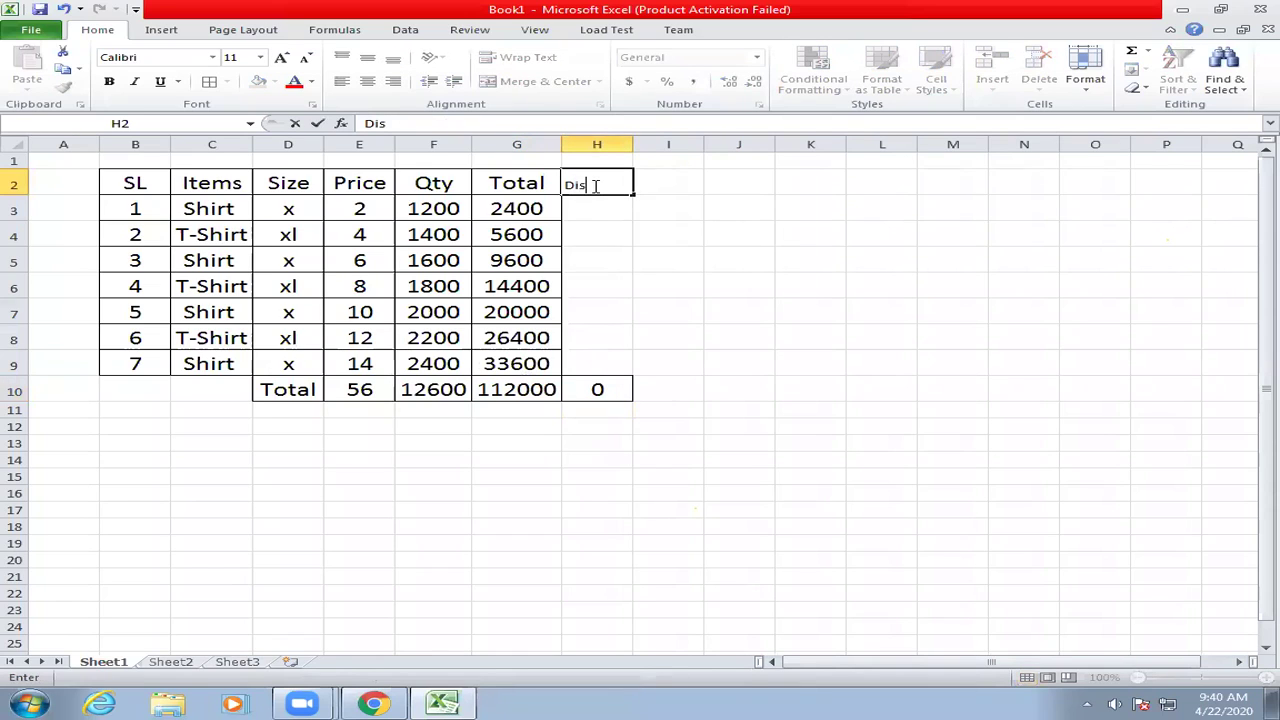
{"action": "type", "text": "count"}
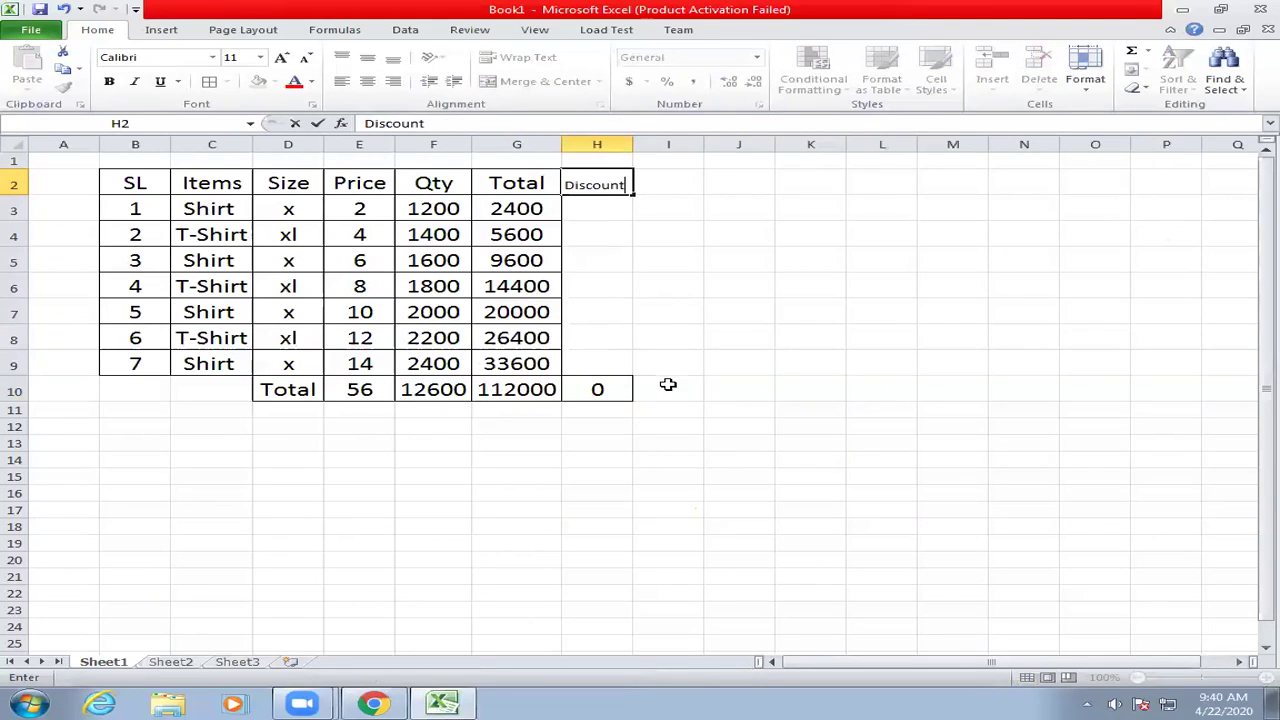
{"action": "left_click", "coordinate": [590, 269]}
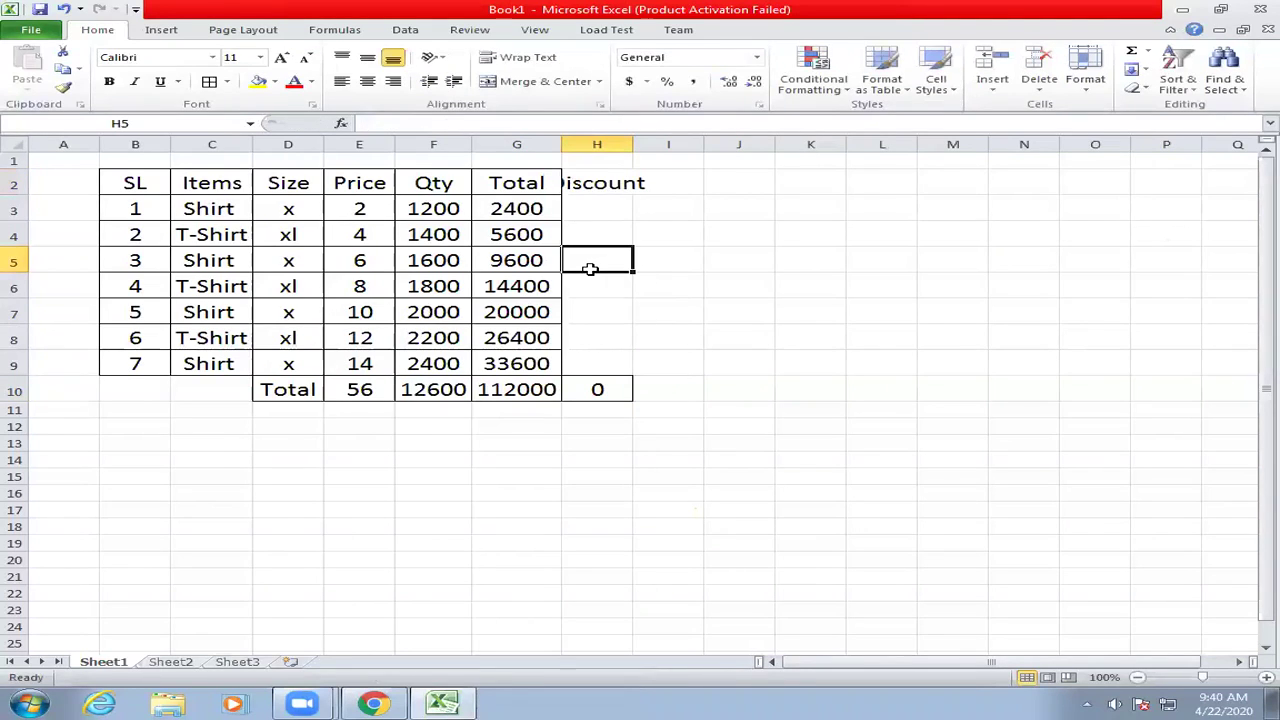
{"action": "left_click", "coordinate": [582, 207]}
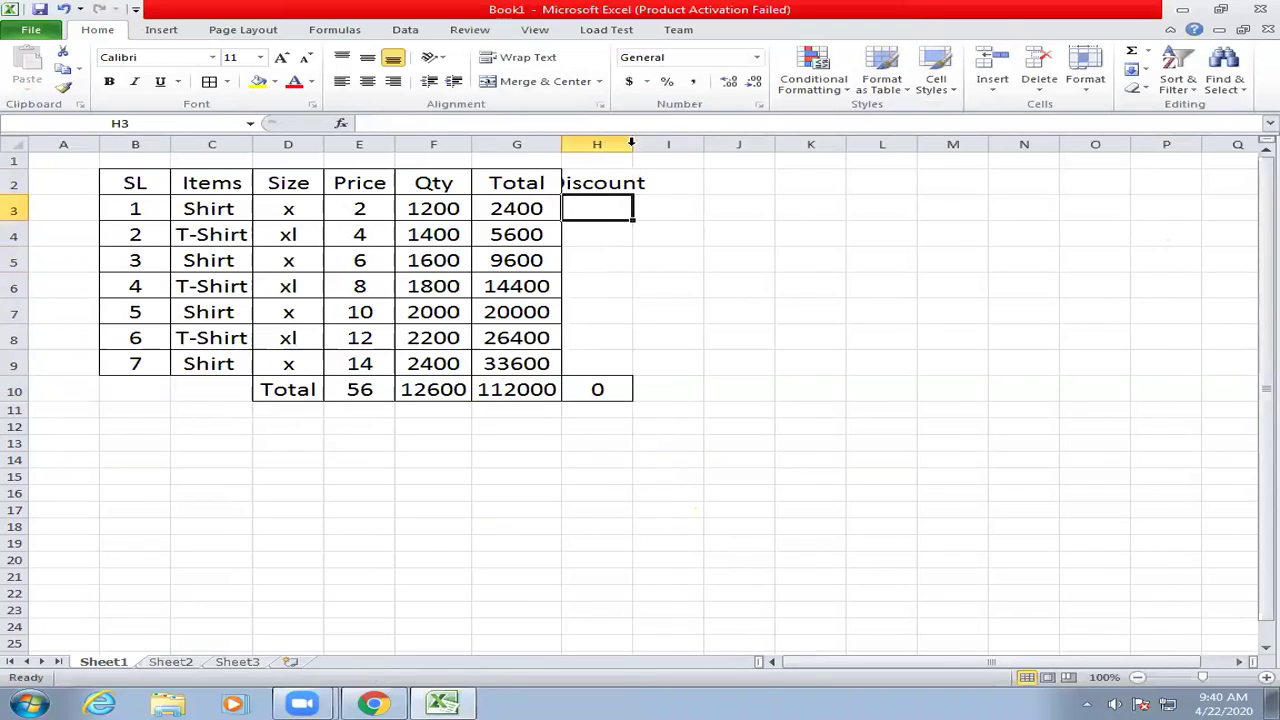
{"action": "double_click", "coordinate": [631, 144]}
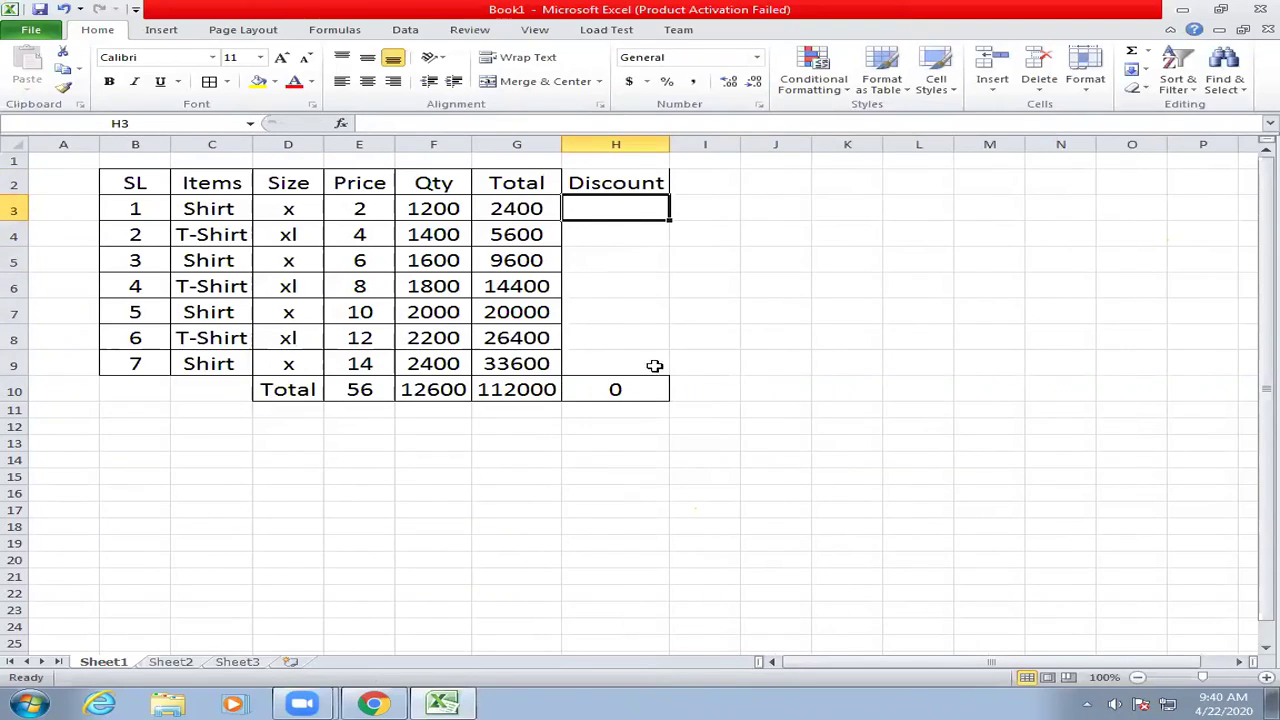
Enter the formula =G3*10% in H3 to calculate the first item's discount
{"action": "left_click", "coordinate": [515, 212]}
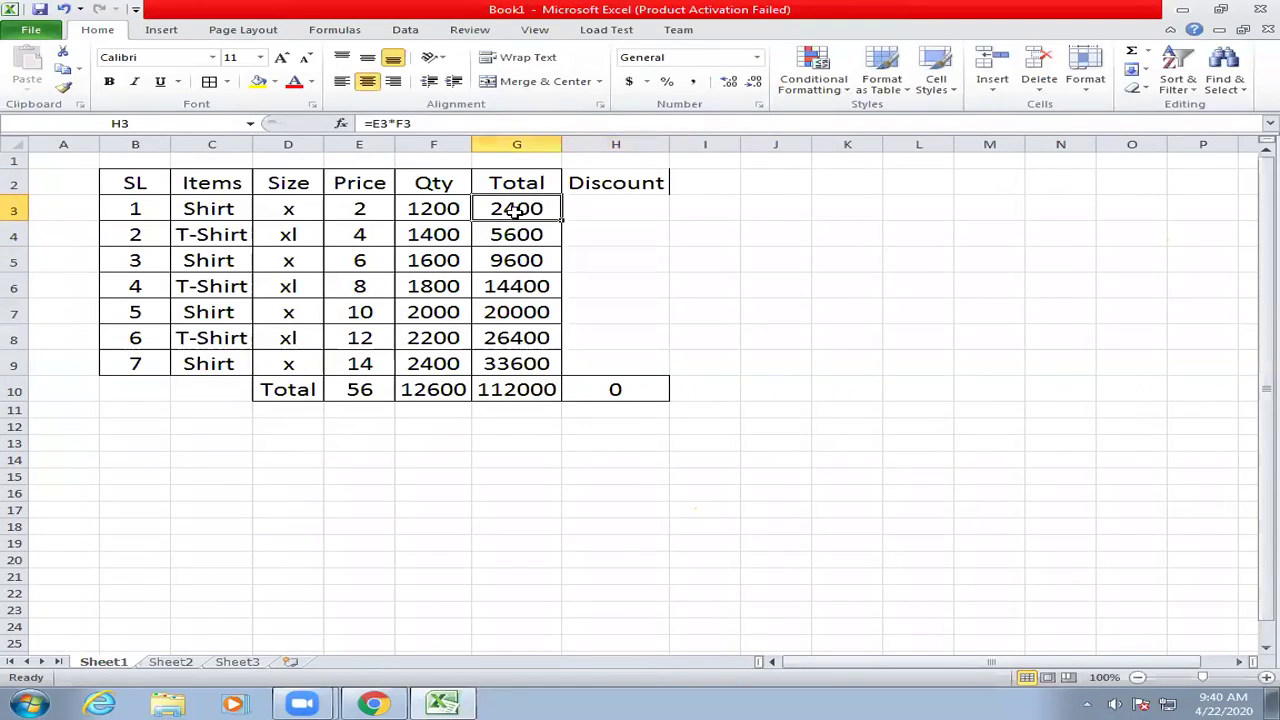
{"action": "left_click", "coordinate": [590, 216]}
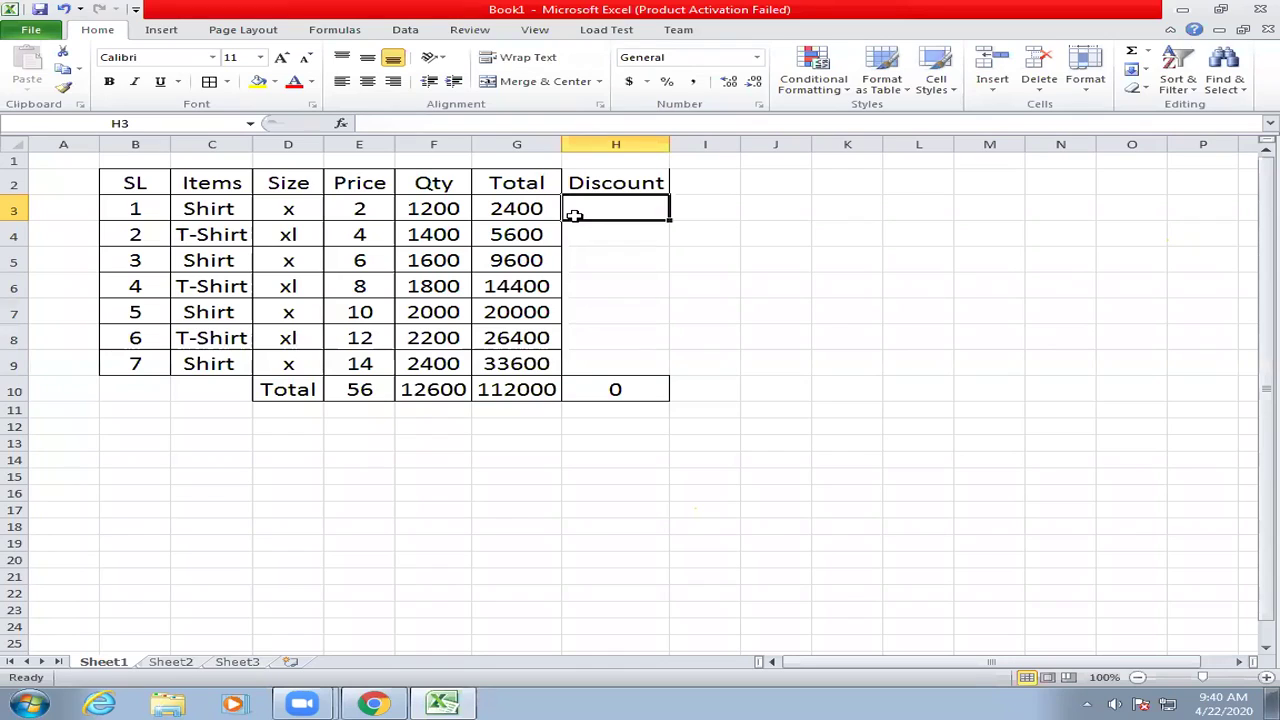
{"action": "type", "text": "="}
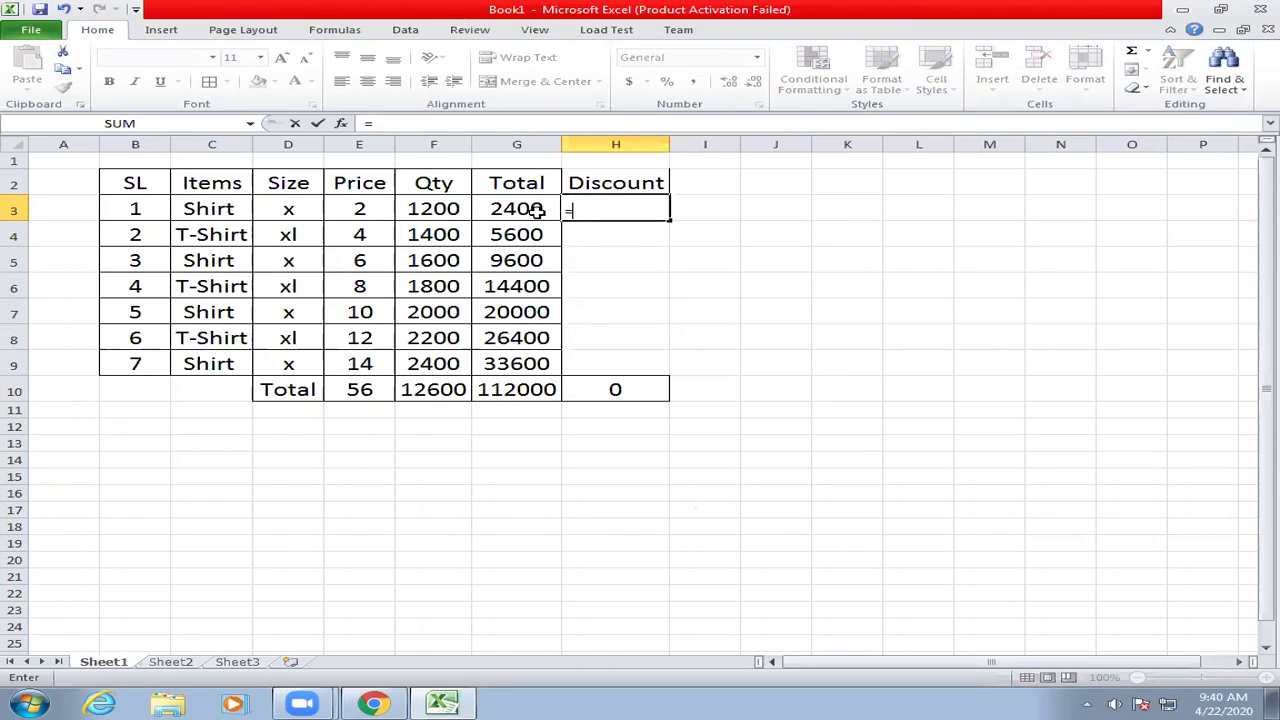
{"action": "left_click", "coordinate": [537, 210]}
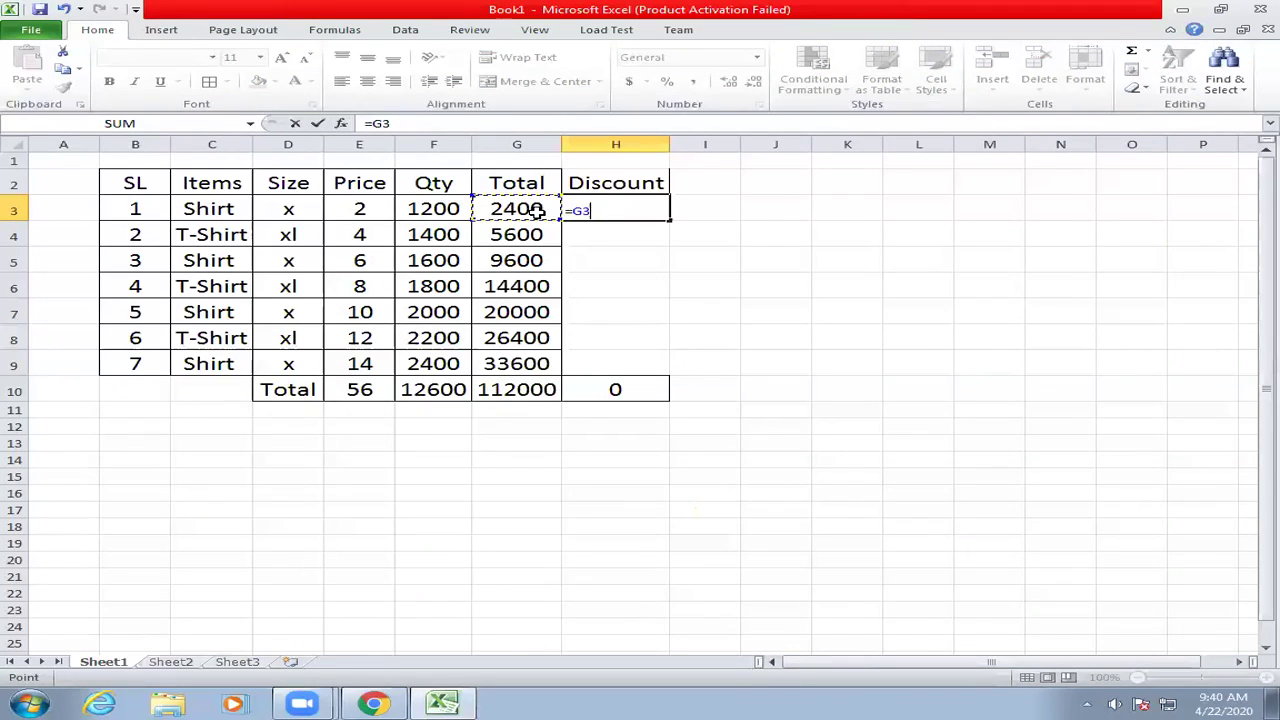
{"action": "type", "text": "*10/100"}
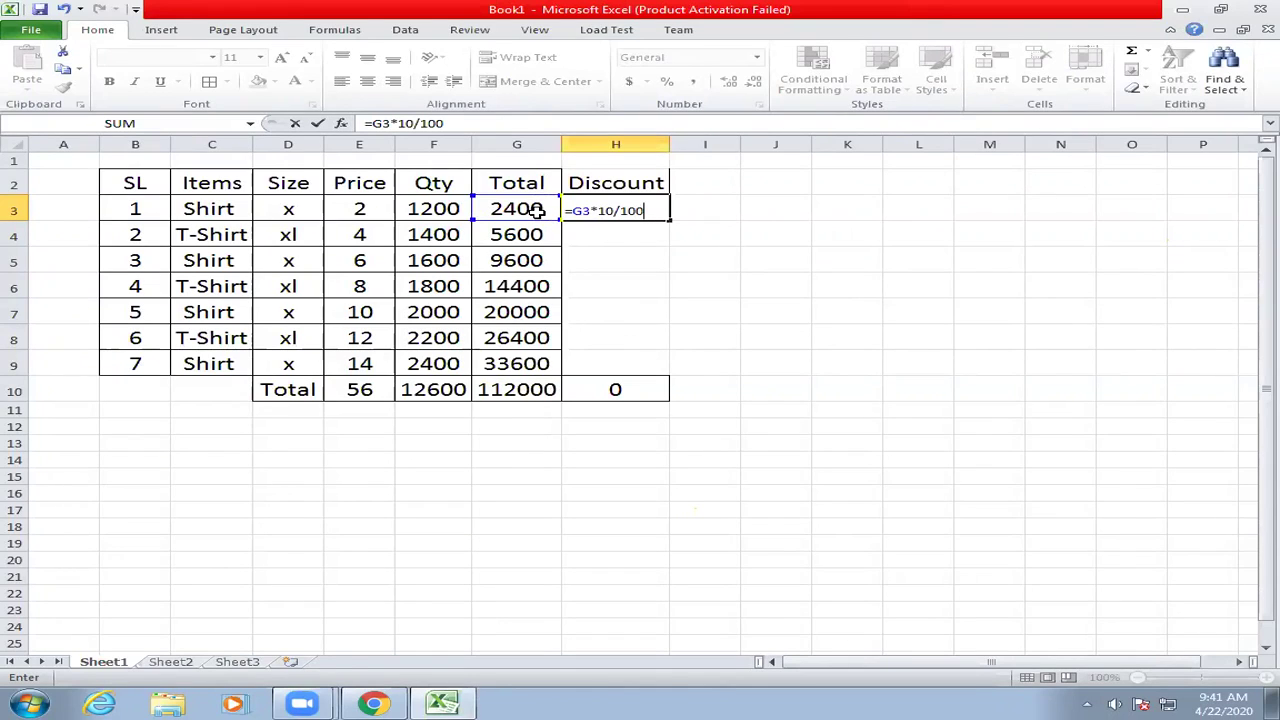
{"action": "key", "text": "BackSpace"}
{"action": "key", "text": "BackSpace"}
{"action": "key", "text": "BackSpace"}
{"action": "key", "text": "BackSpace"}
{"action": "type", "text": "10%"}
{"action": "key", "text": "Return"}
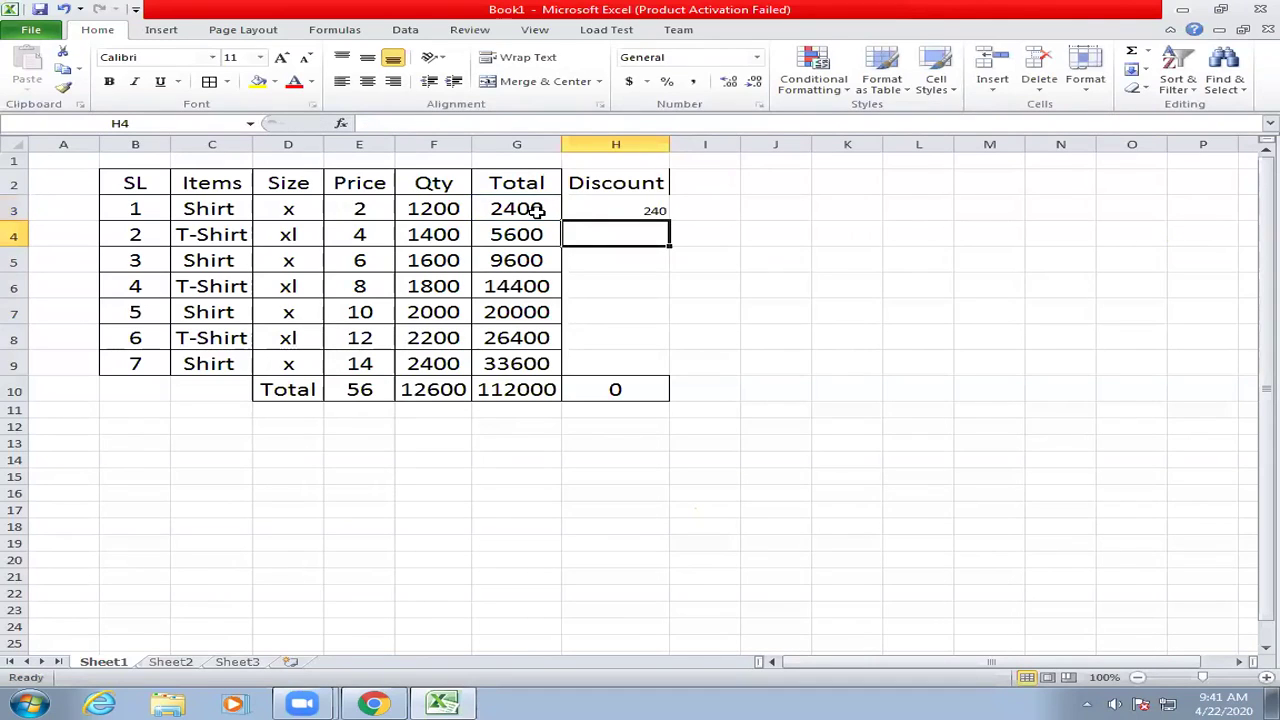
Fill the discount formula from H3 down to H9, and clear H3:H9 again
{"action": "left_click", "coordinate": [620, 200]}
{"action": "mouse_move", "coordinate": [670, 222]}
{"action": "left_mouse_down"}
{"action": "mouse_move", "coordinate": [674, 246]}
{"action": "mouse_move", "coordinate": [674, 212]}
{"action": "mouse_move", "coordinate": [652, 222]}
{"action": "left_mouse_up"}
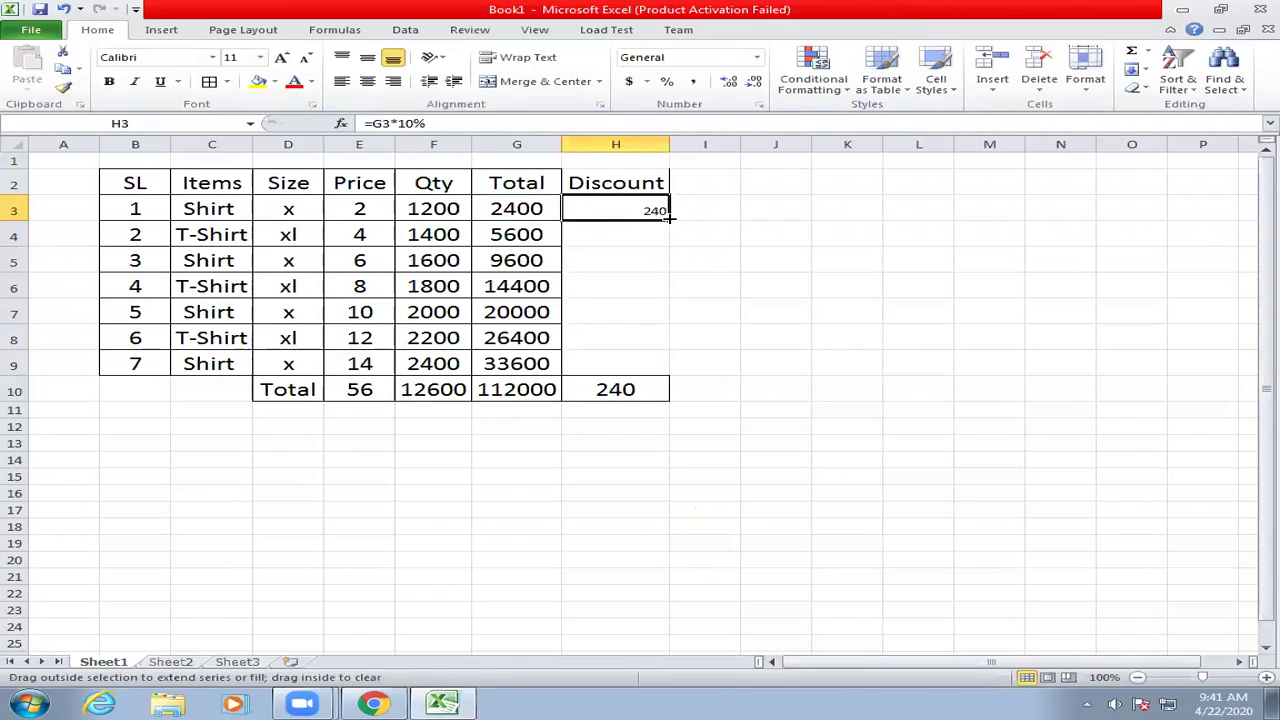
{"action": "double_click", "coordinate": [670, 220]}
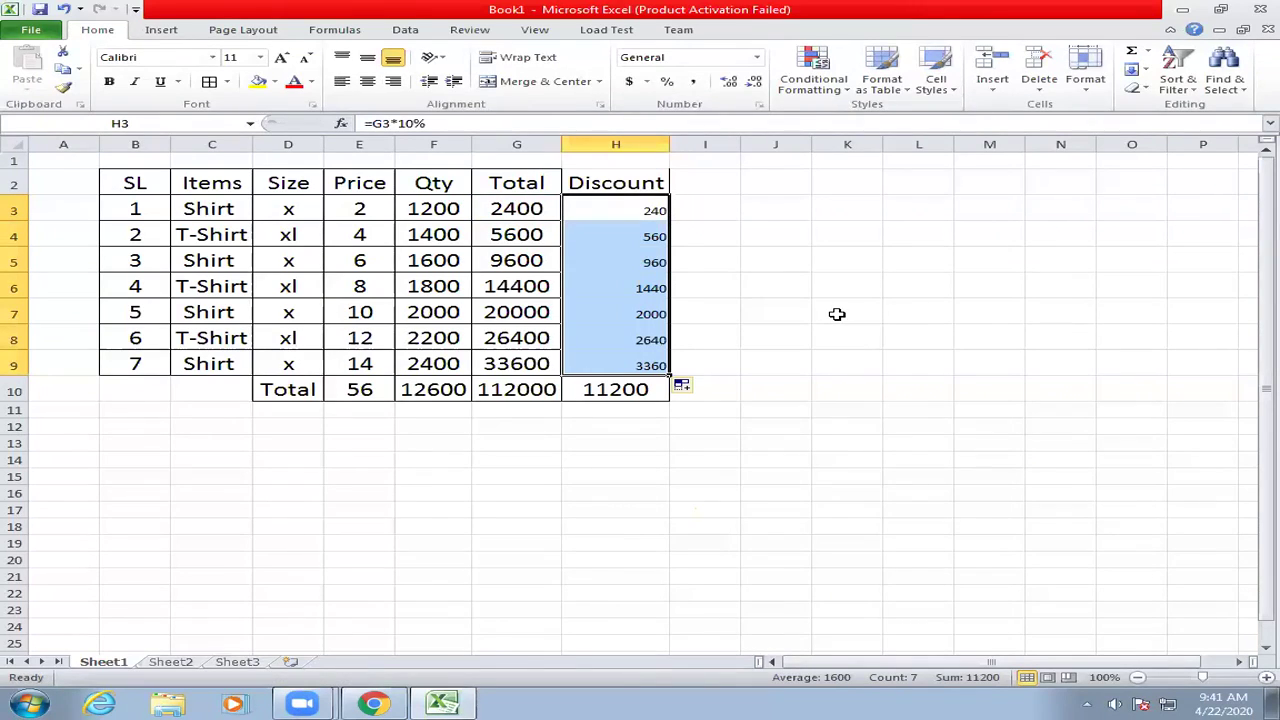
{"action": "key", "text": "Delete"}
Calculate a 10% discount on the first item's total in H3 with the formula =G3*10%
{"action": "left_click", "coordinate": [649, 208]}
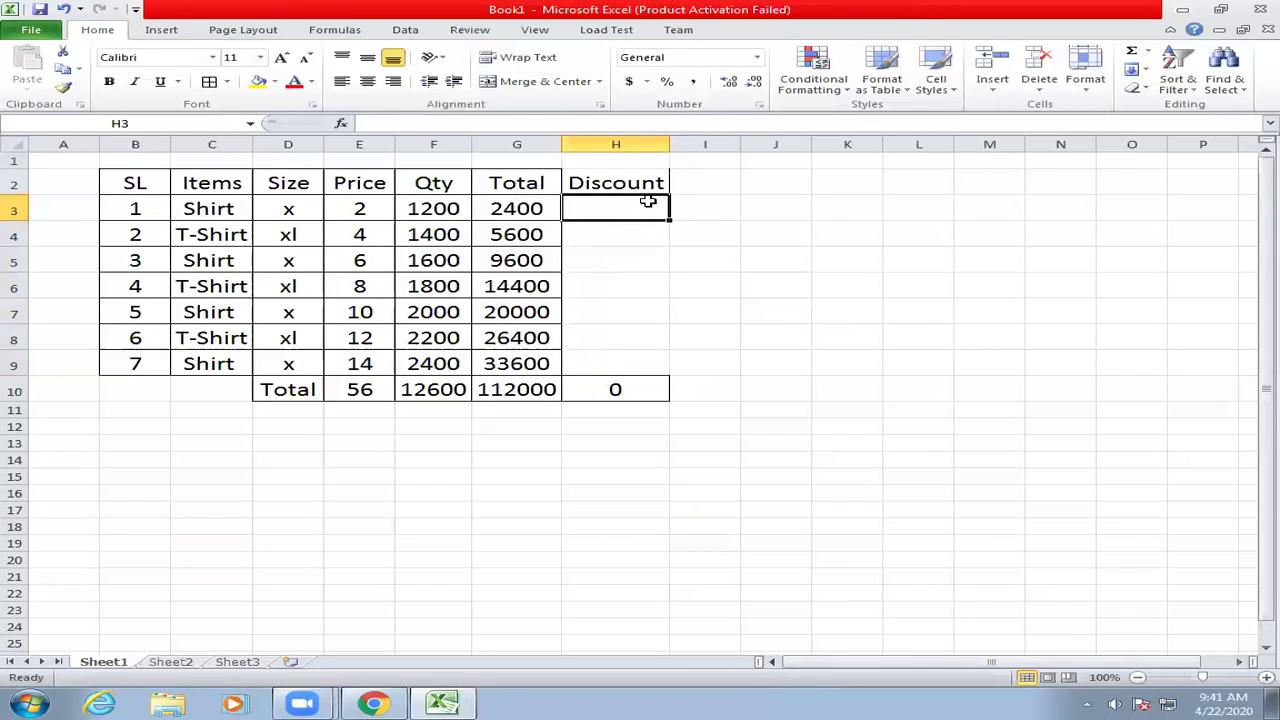
{"action": "type", "text": "="}
{"action": "left_click", "coordinate": [505, 200]}
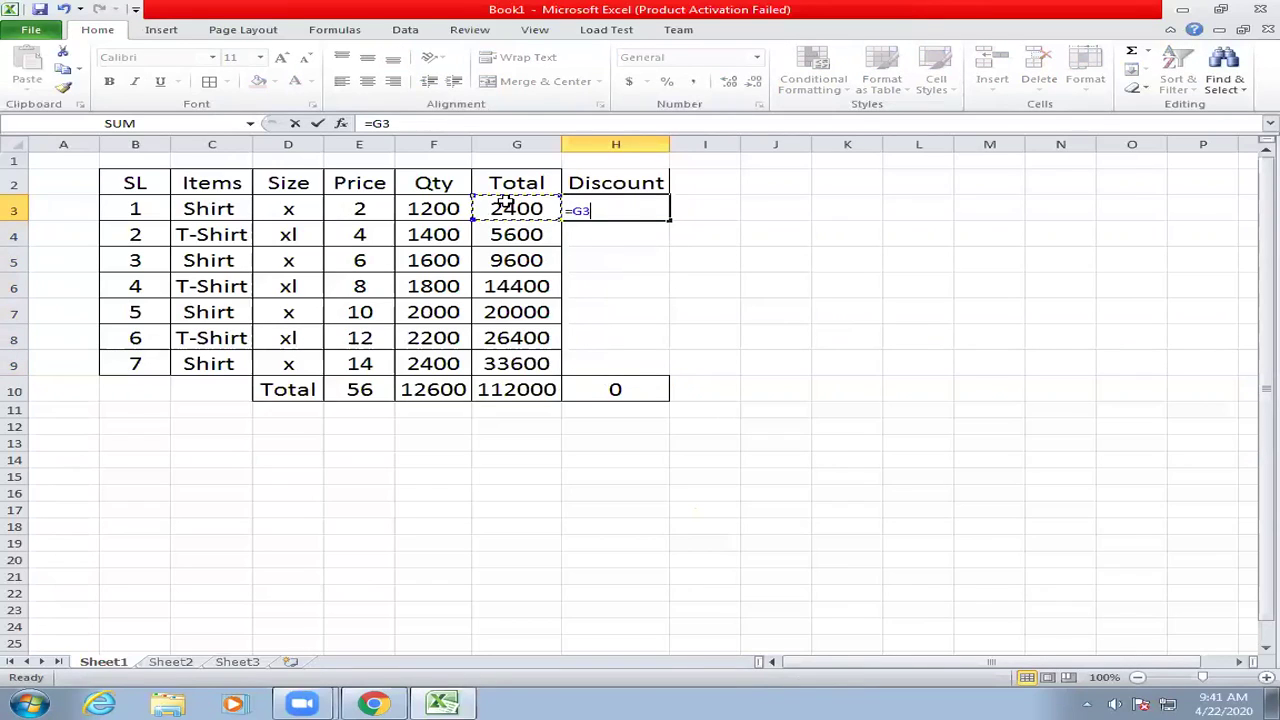
{"action": "type", "text": "*"}
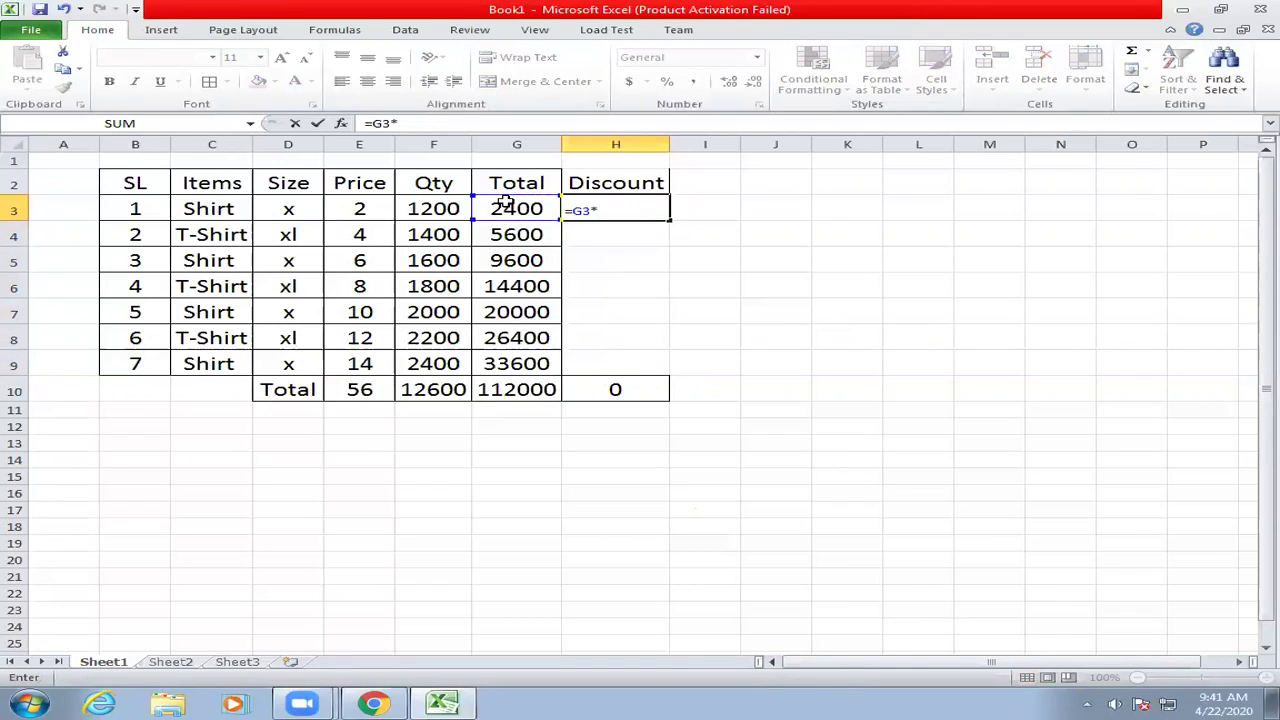
{"action": "type", "text": "10%"}
{"action": "key", "text": "Return"}
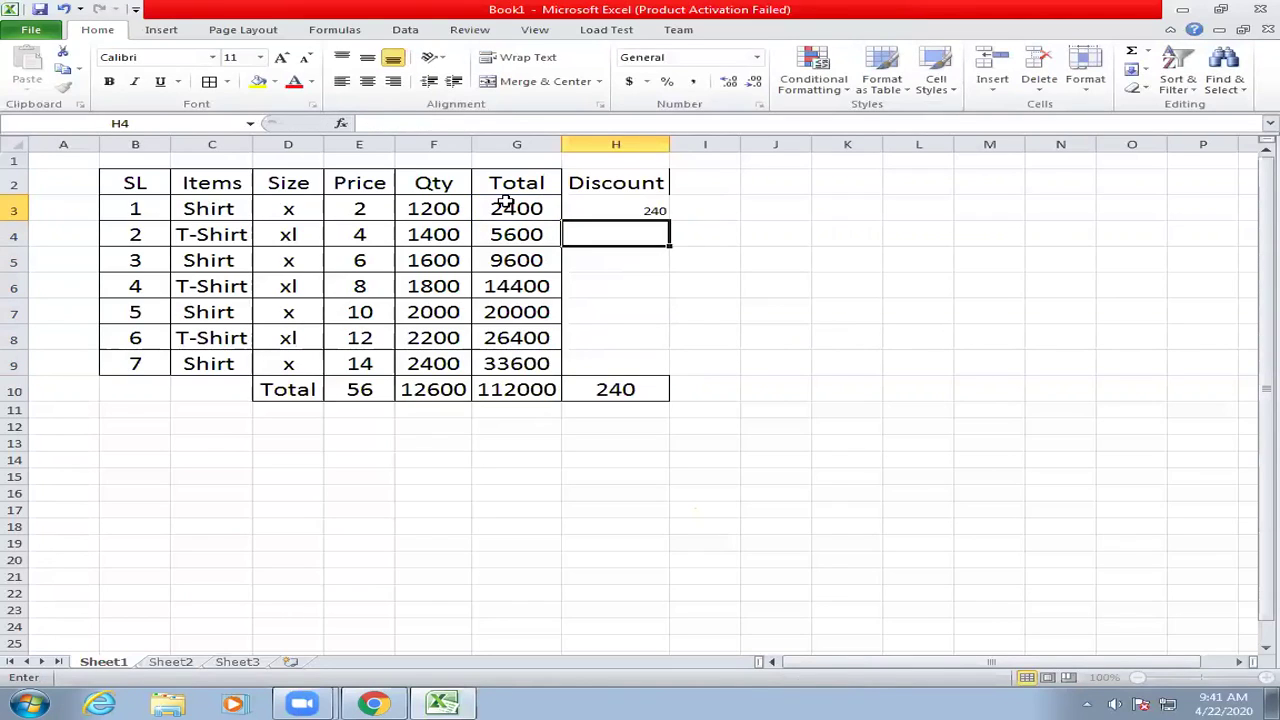
Fill the discount formula from H3 down to H9, and the Total column's sum from G10 into H10
{"action": "left_click", "coordinate": [652, 210]}
{"action": "left_click_drag", "start_coordinate": [669, 221], "coordinate": [674, 368]}
{"action": "left_click", "coordinate": [512, 397]}
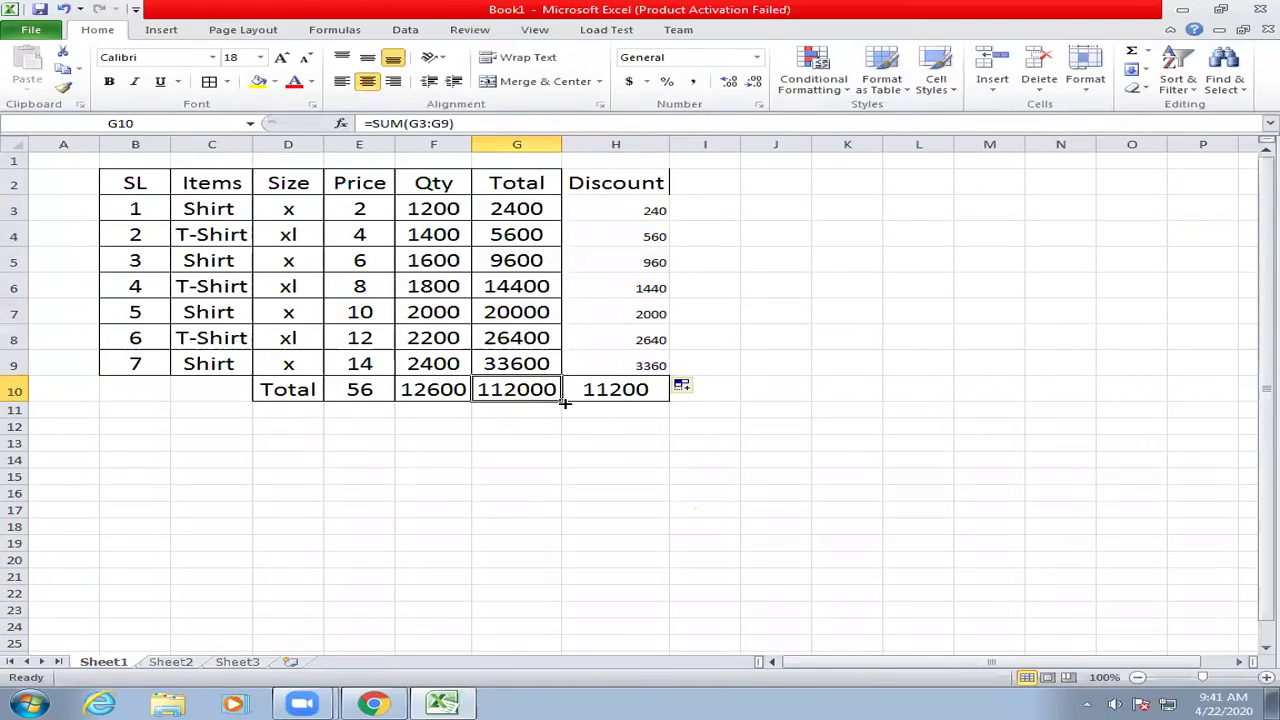
{"action": "left_click_drag", "start_coordinate": [563, 401], "coordinate": [668, 400]}
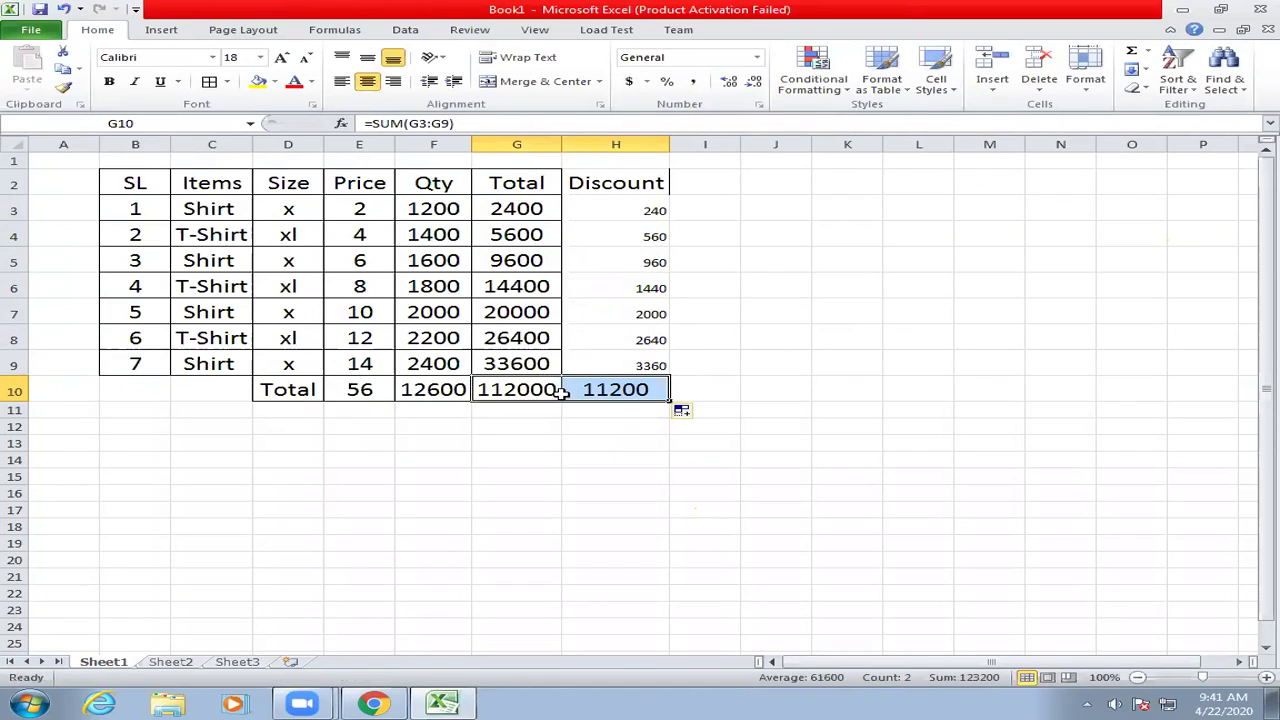
Copy the cell formatting of price cell E4 onto the Discount column, H2:H9
{"action": "left_click", "coordinate": [1076, 310]}
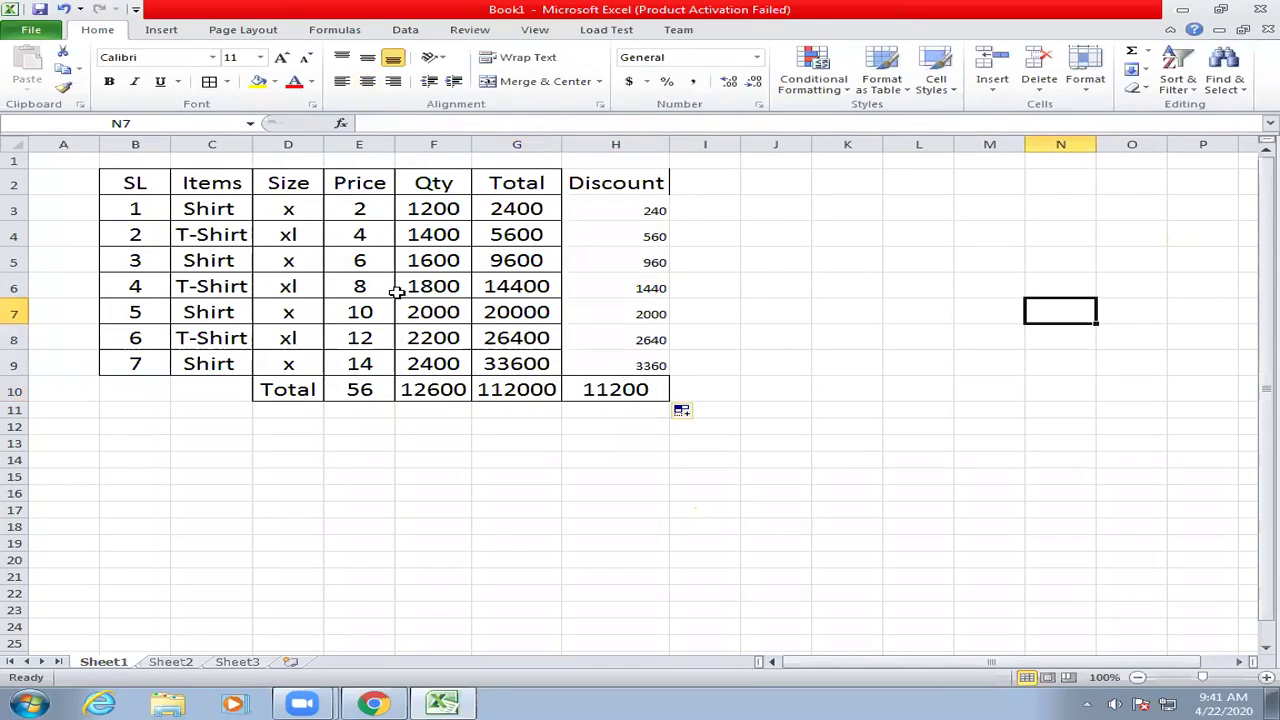
{"action": "left_click", "coordinate": [355, 234]}
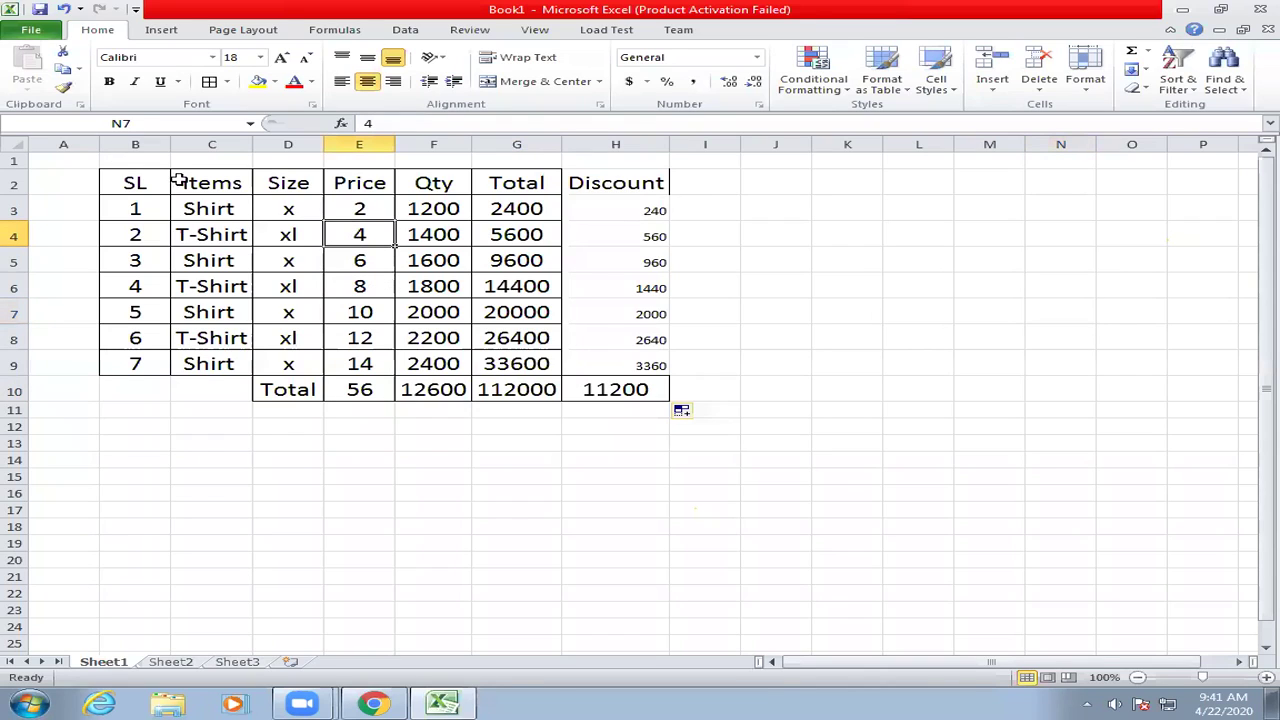
{"action": "left_click", "coordinate": [65, 88]}
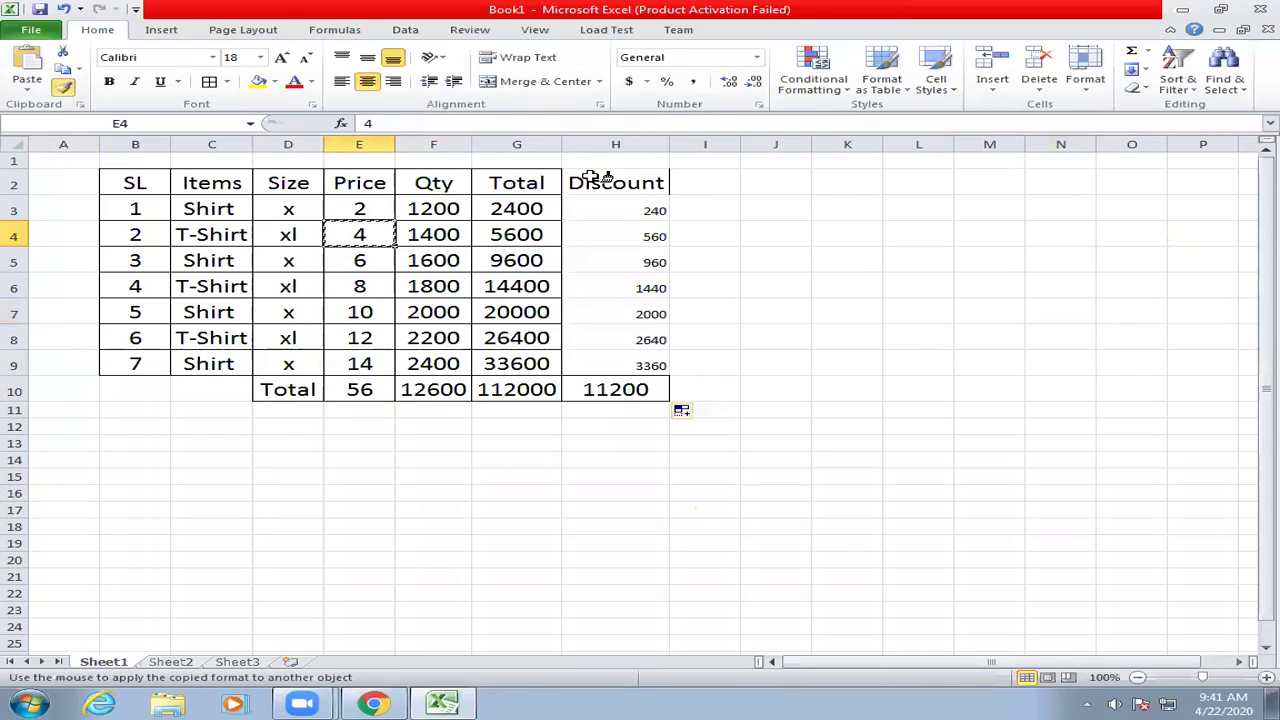
{"action": "left_click_drag", "start_coordinate": [571, 180], "coordinate": [582, 366]}
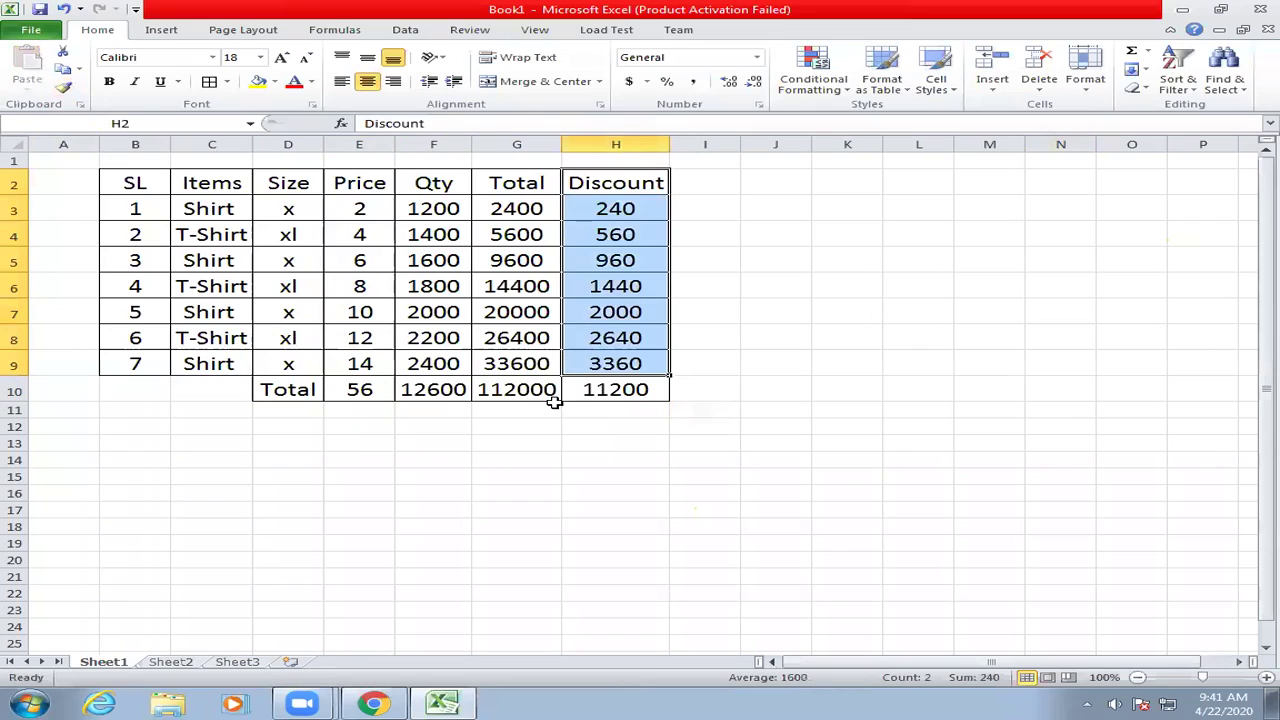
Add the header "Net Amount" in I2 and autofit column I to its text
{"action": "left_click", "coordinate": [712, 187]}
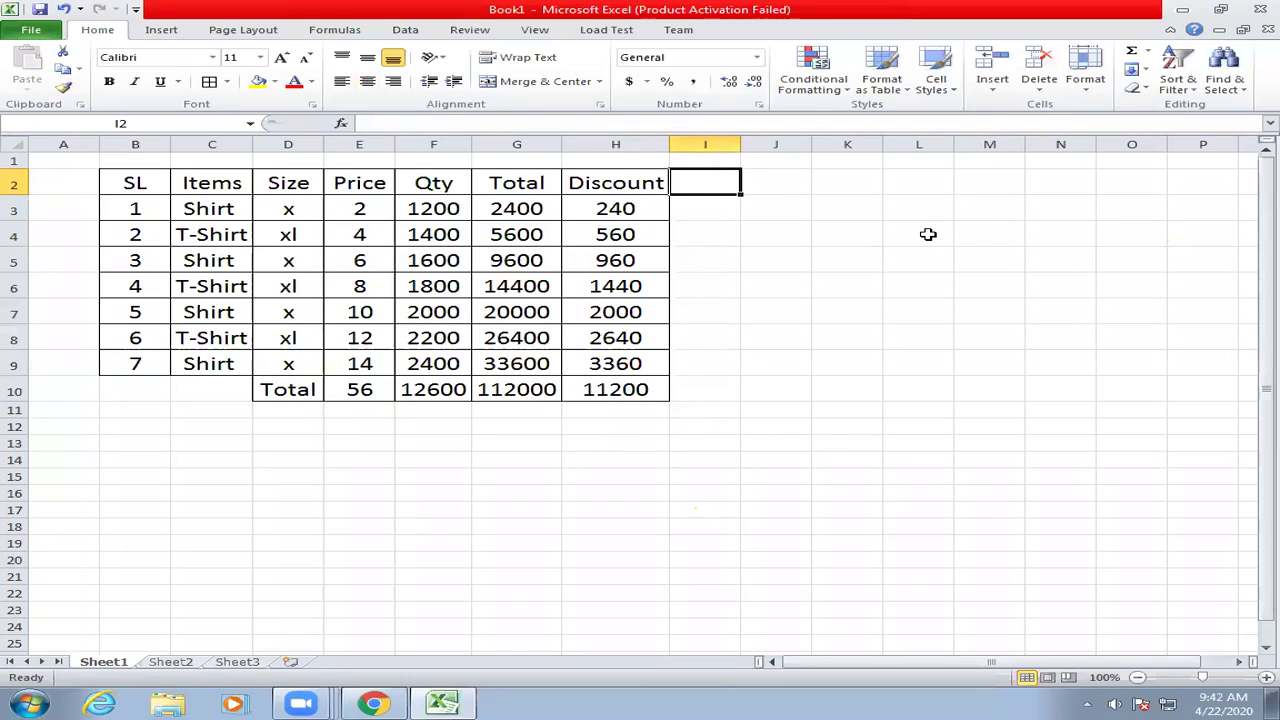
{"action": "type", "text": "Ne"}
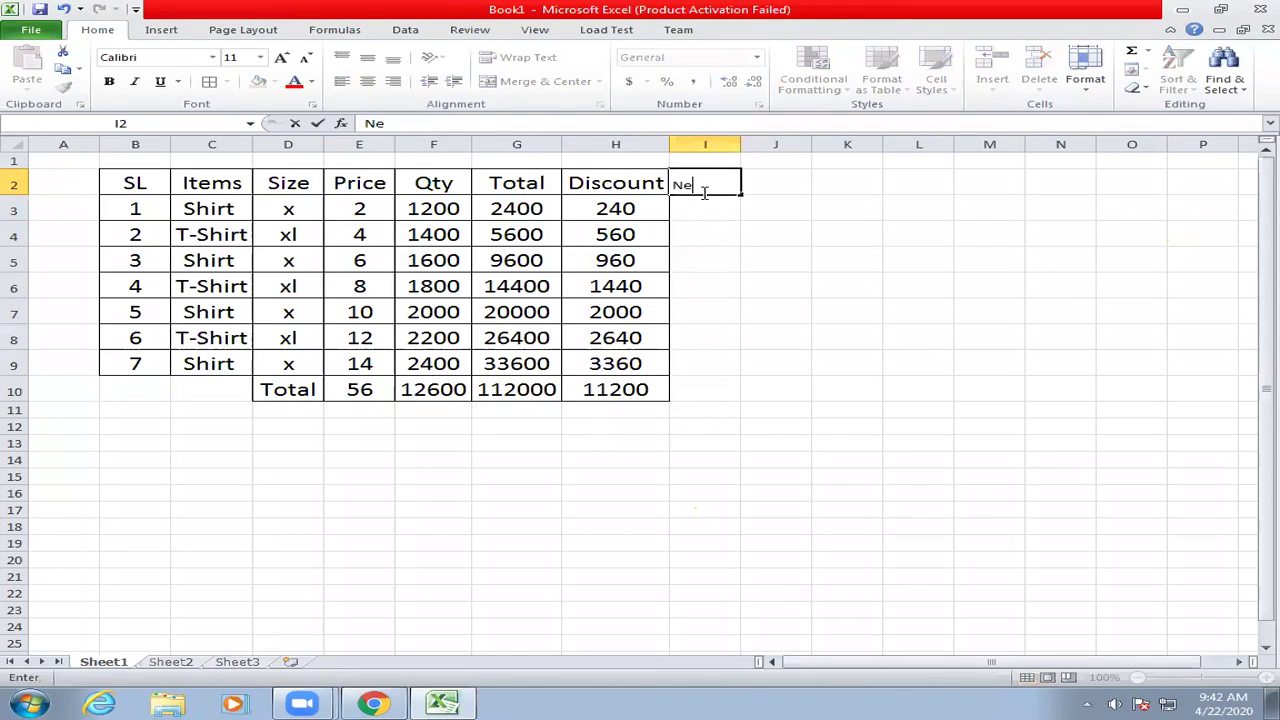
{"action": "type", "text": "t Amount"}
{"action": "left_click", "coordinate": [704, 209]}
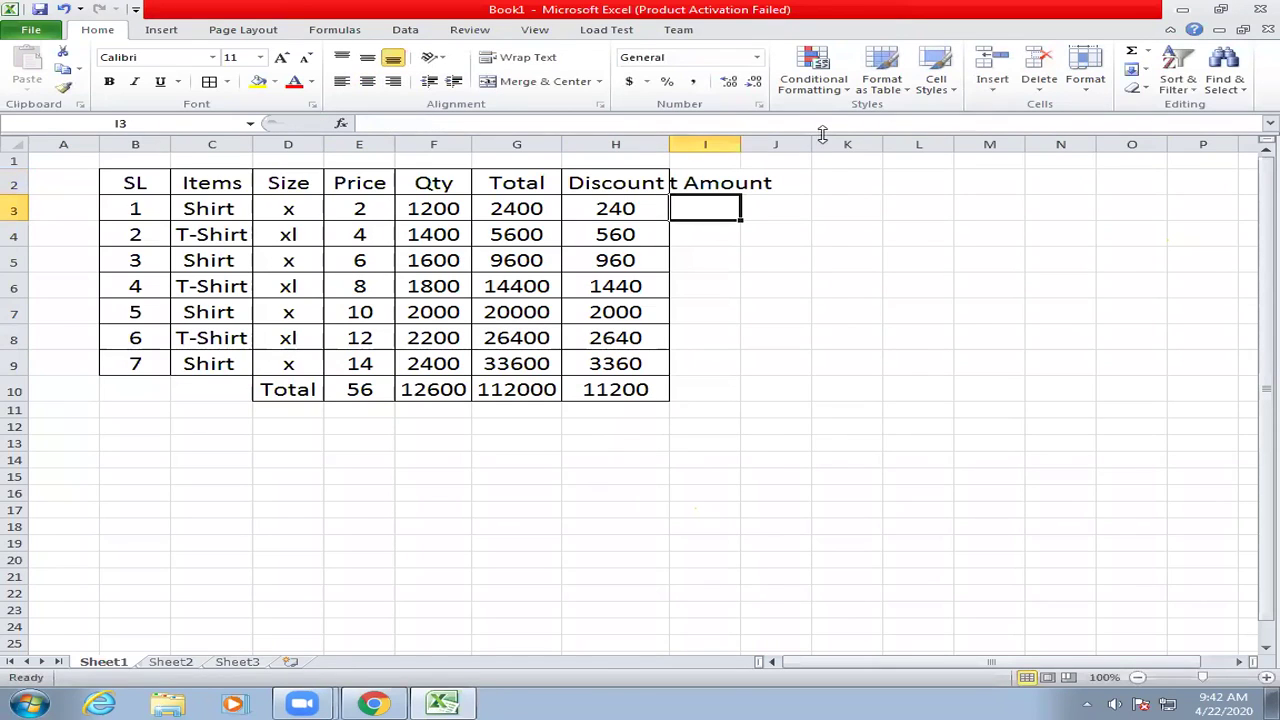
{"action": "double_click", "coordinate": [743, 145]}
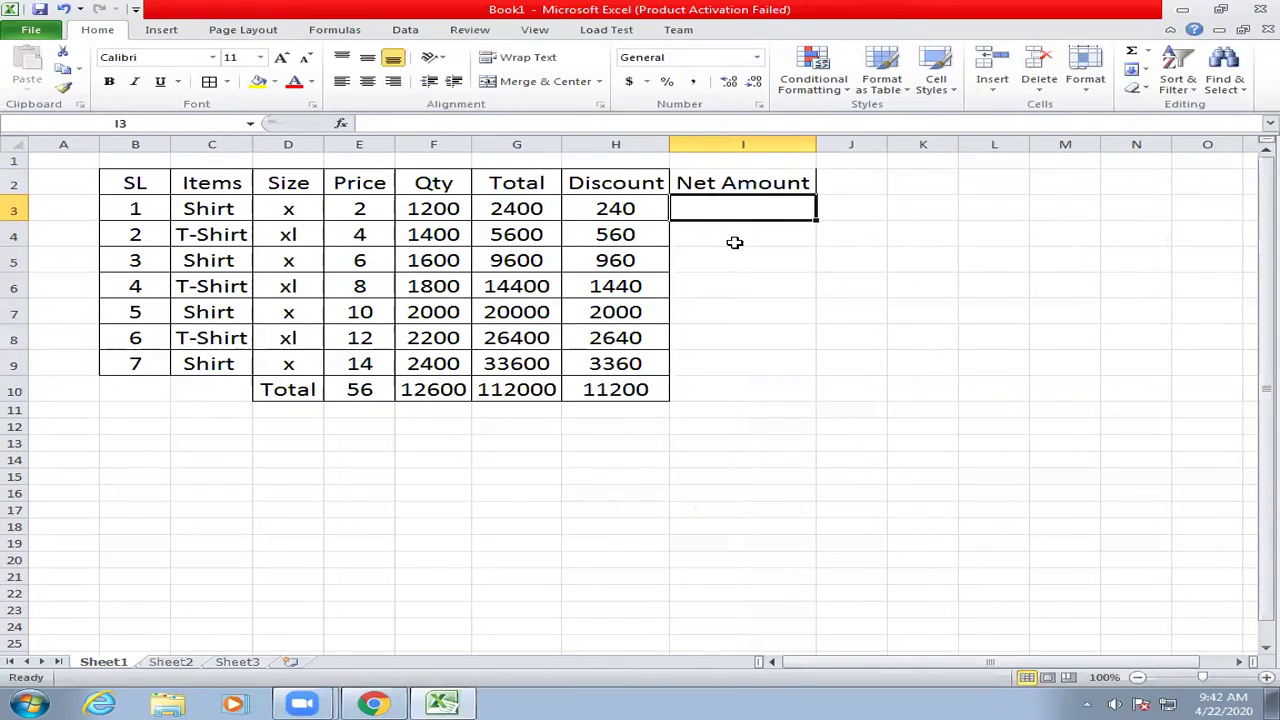
Calculate the first item's net amount in I3 with the formula =G3-H3
{"action": "left_click", "coordinate": [540, 210]}
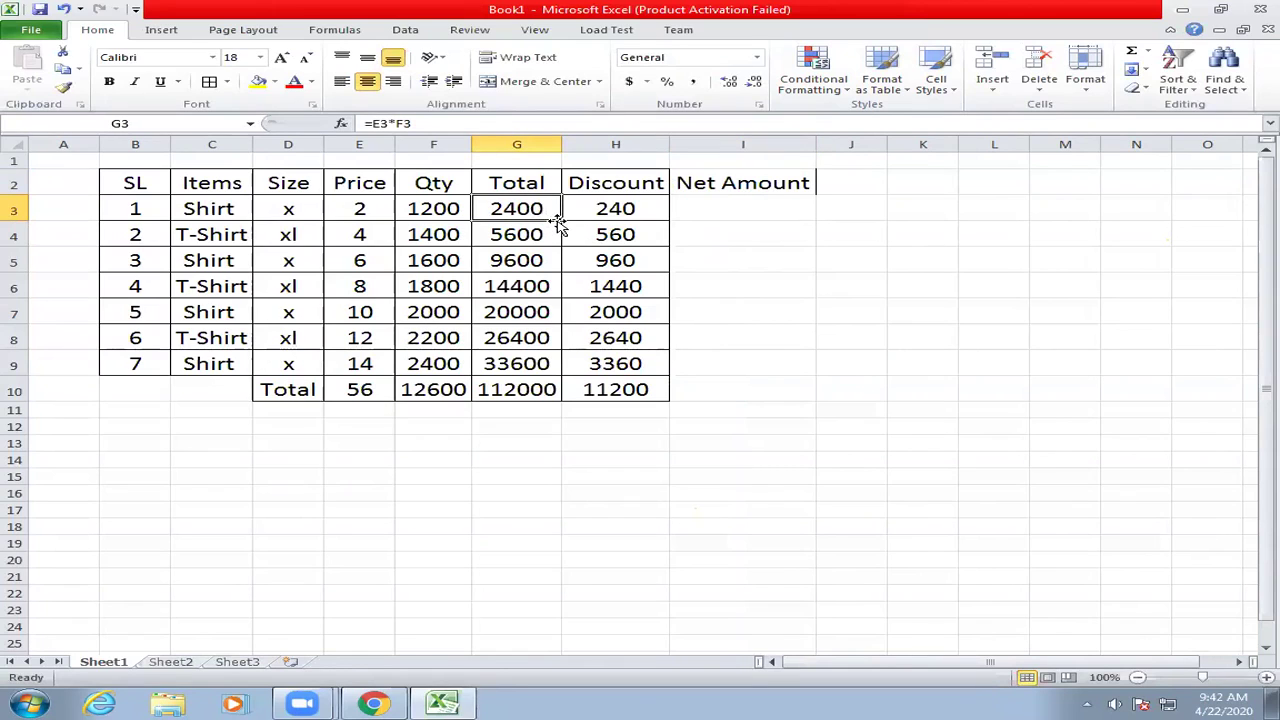
{"action": "left_click", "coordinate": [610, 212]}
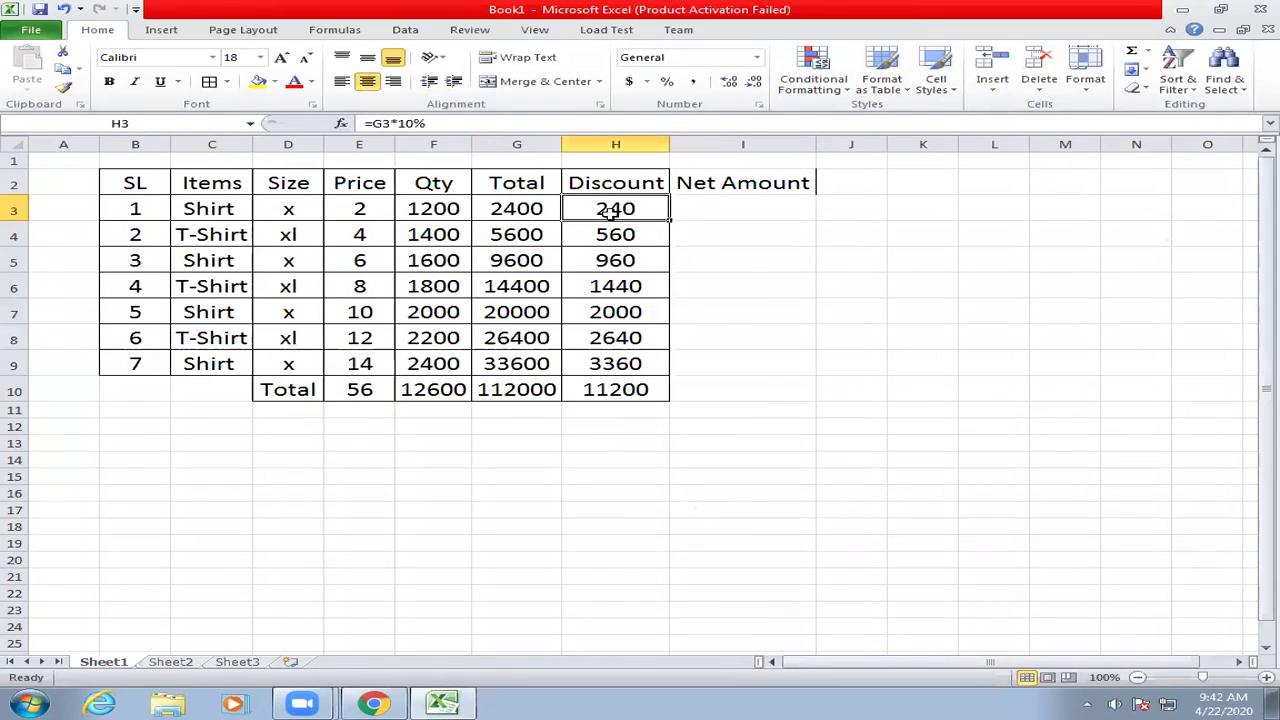
{"action": "left_click", "coordinate": [704, 207]}
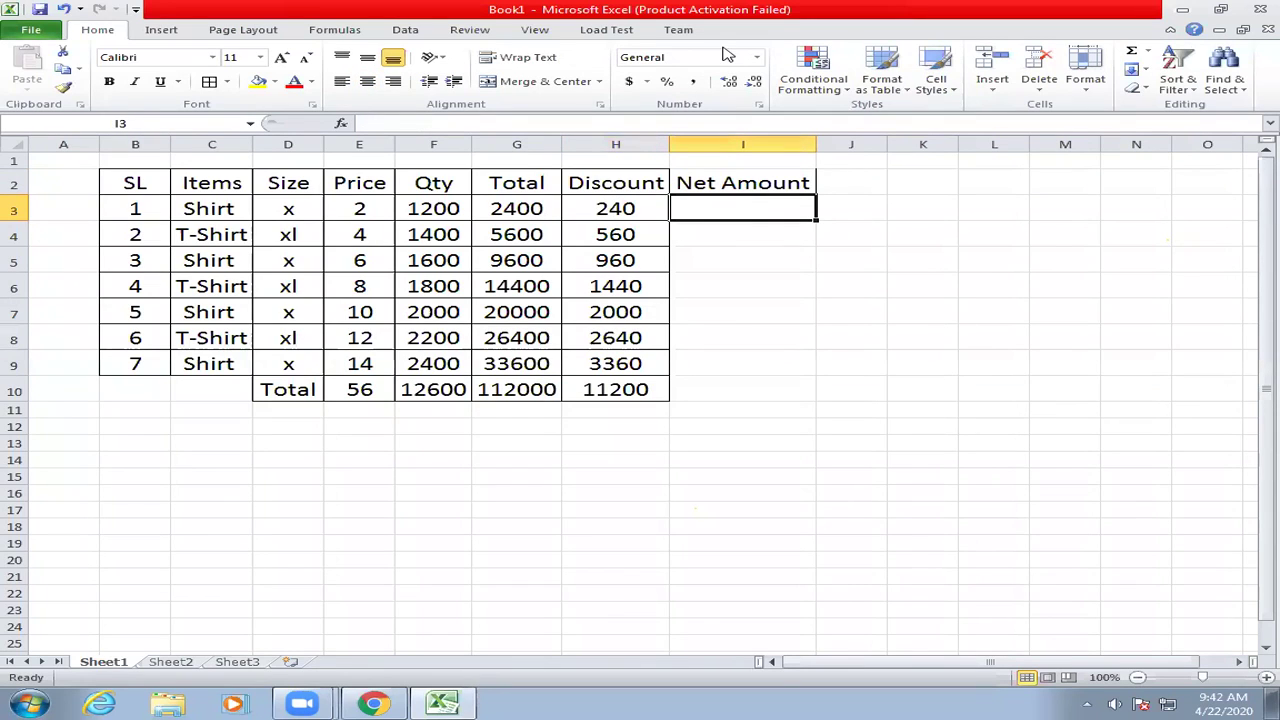
{"action": "type", "text": "="}
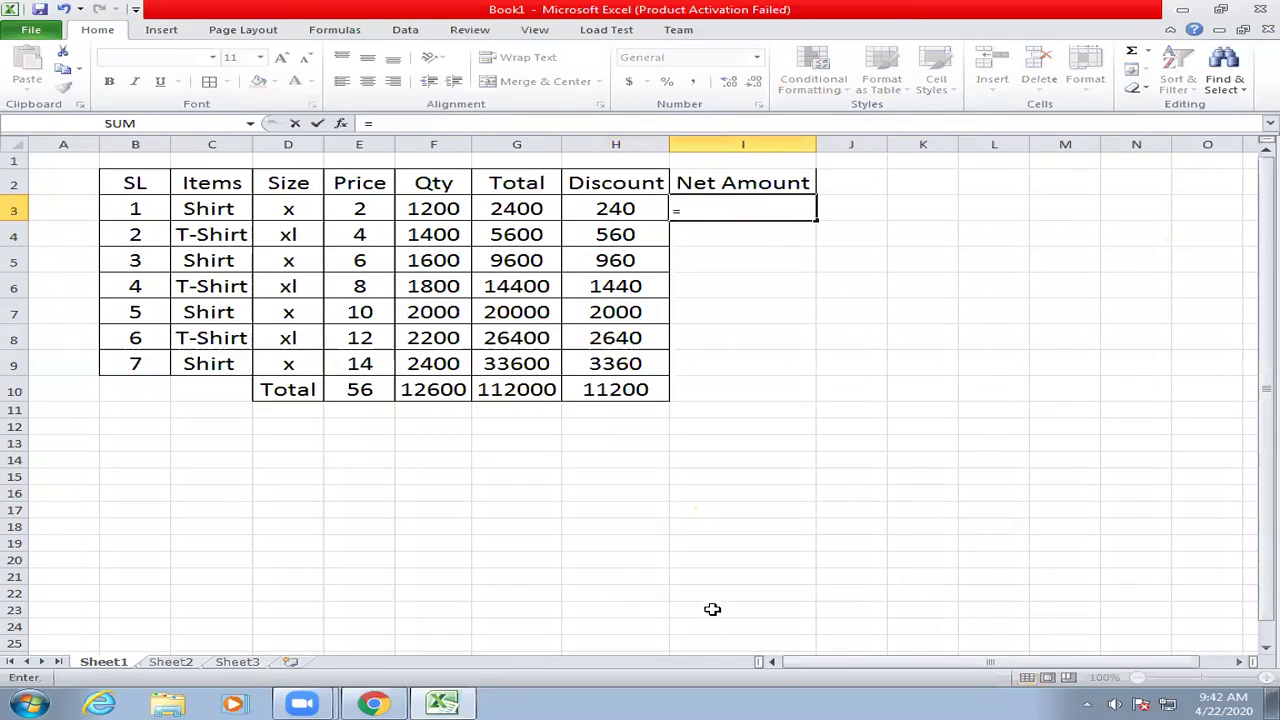
{"action": "left_click", "coordinate": [507, 208]}
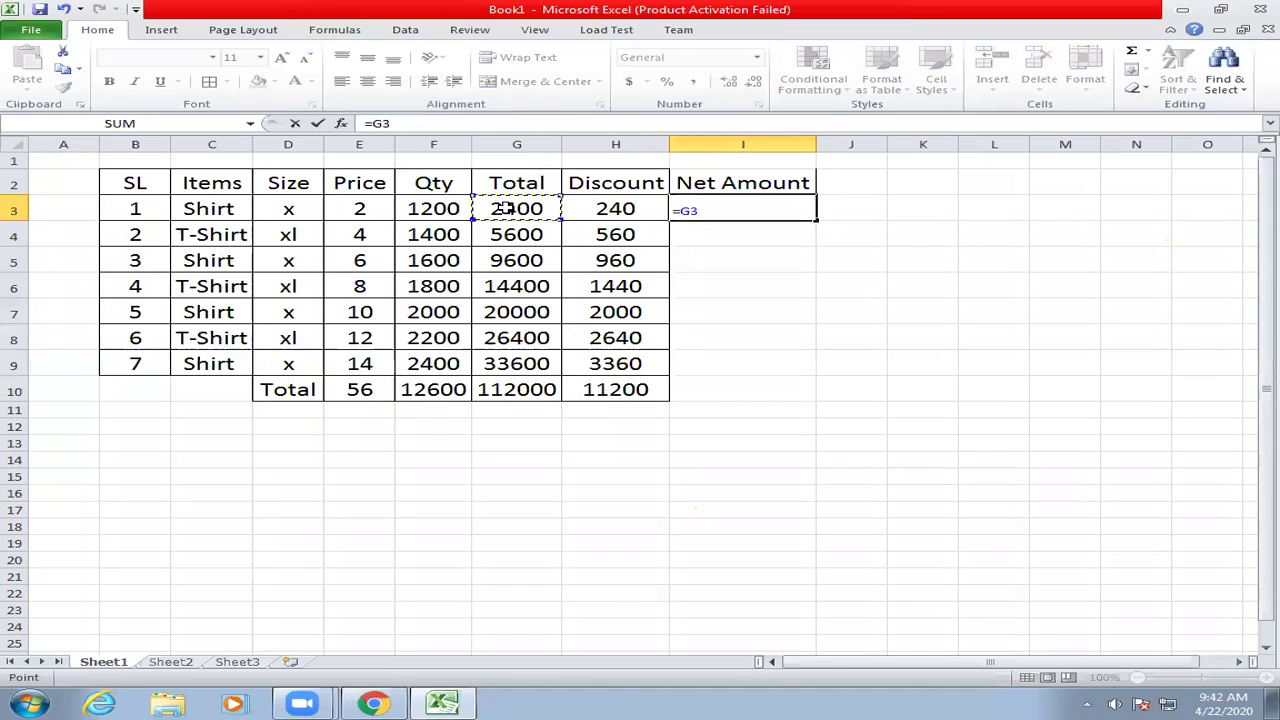
{"action": "type", "text": "-"}
{"action": "left_click", "coordinate": [620, 208]}
{"action": "key", "text": "Return"}
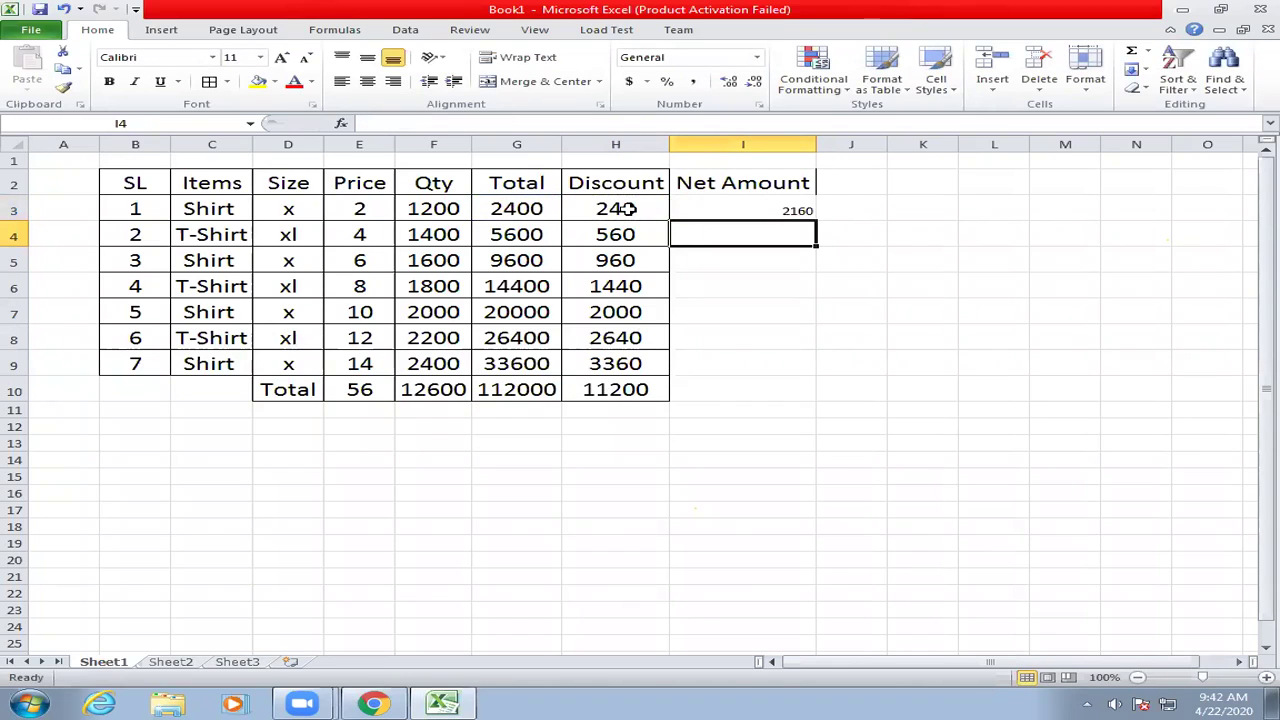
Fill the net amount formula from I3 down to I9, and the Discount column's sum from H10 into I10
{"action": "left_click", "coordinate": [708, 214]}
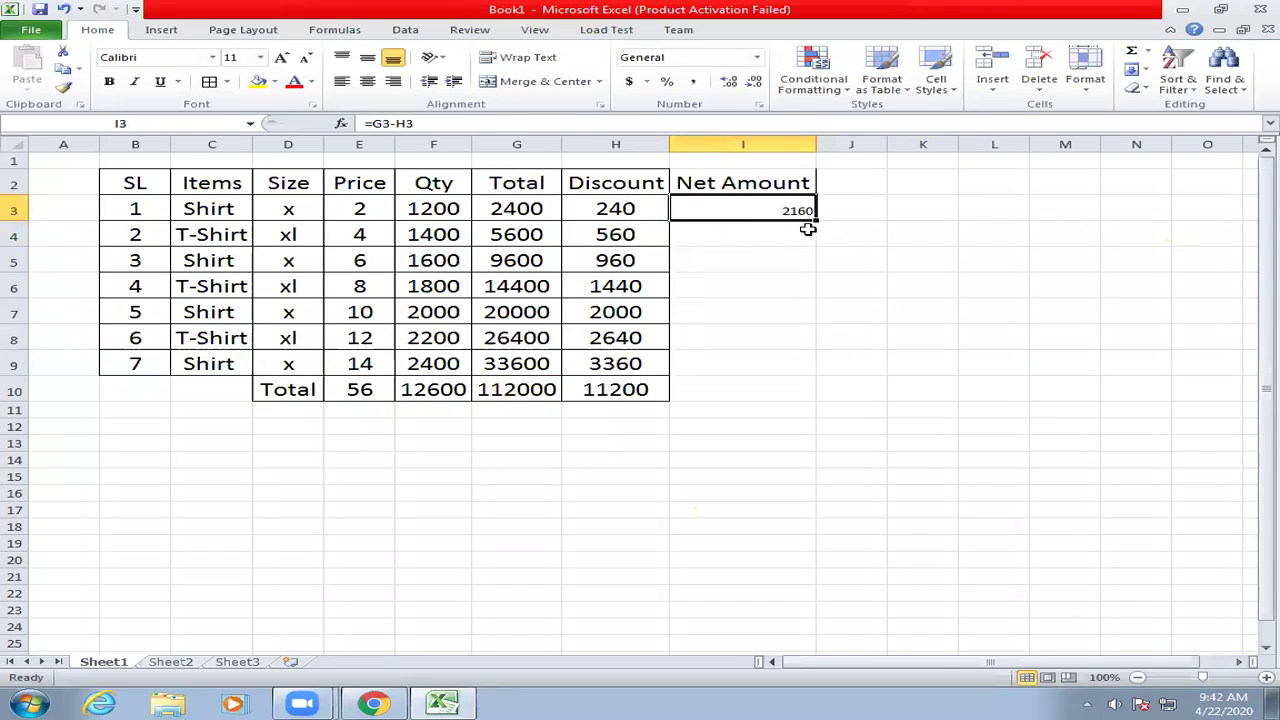
{"action": "left_click_drag", "start_coordinate": [816, 222], "coordinate": [820, 374]}
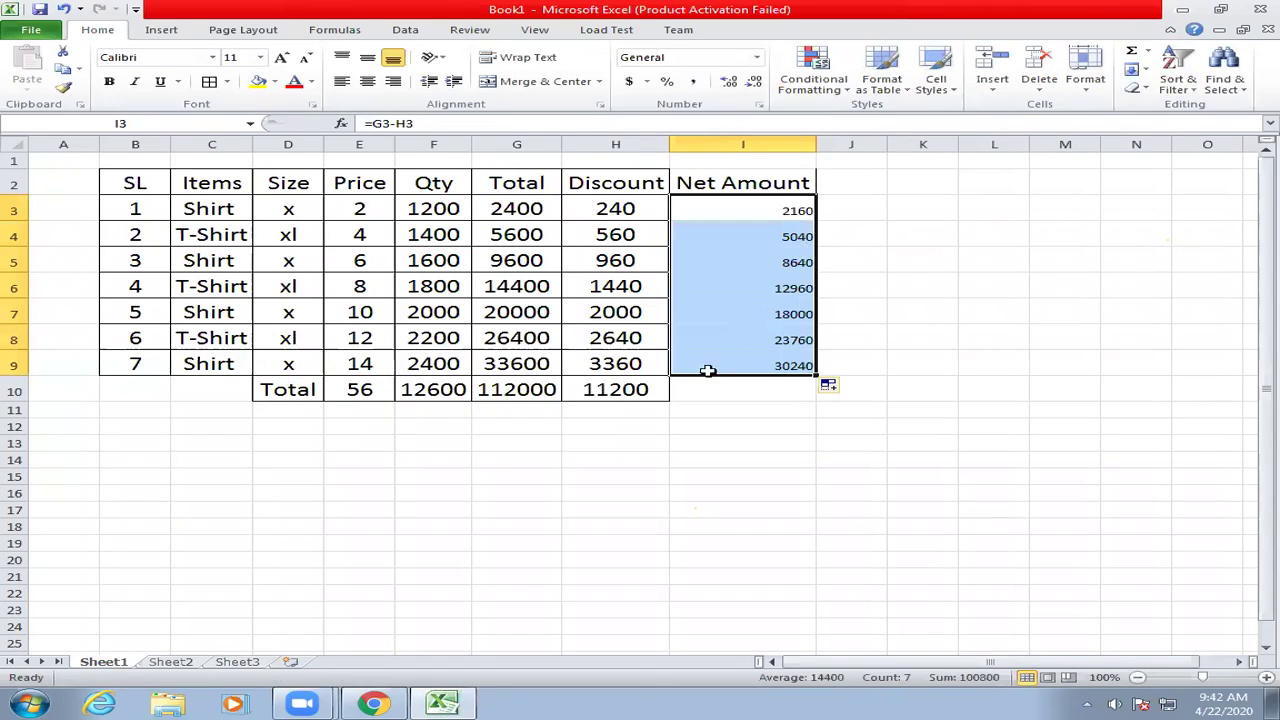
{"action": "left_click", "coordinate": [663, 394]}
{"action": "left_click_drag", "start_coordinate": [666, 396], "coordinate": [770, 400]}
{"action": "left_click", "coordinate": [767, 305]}
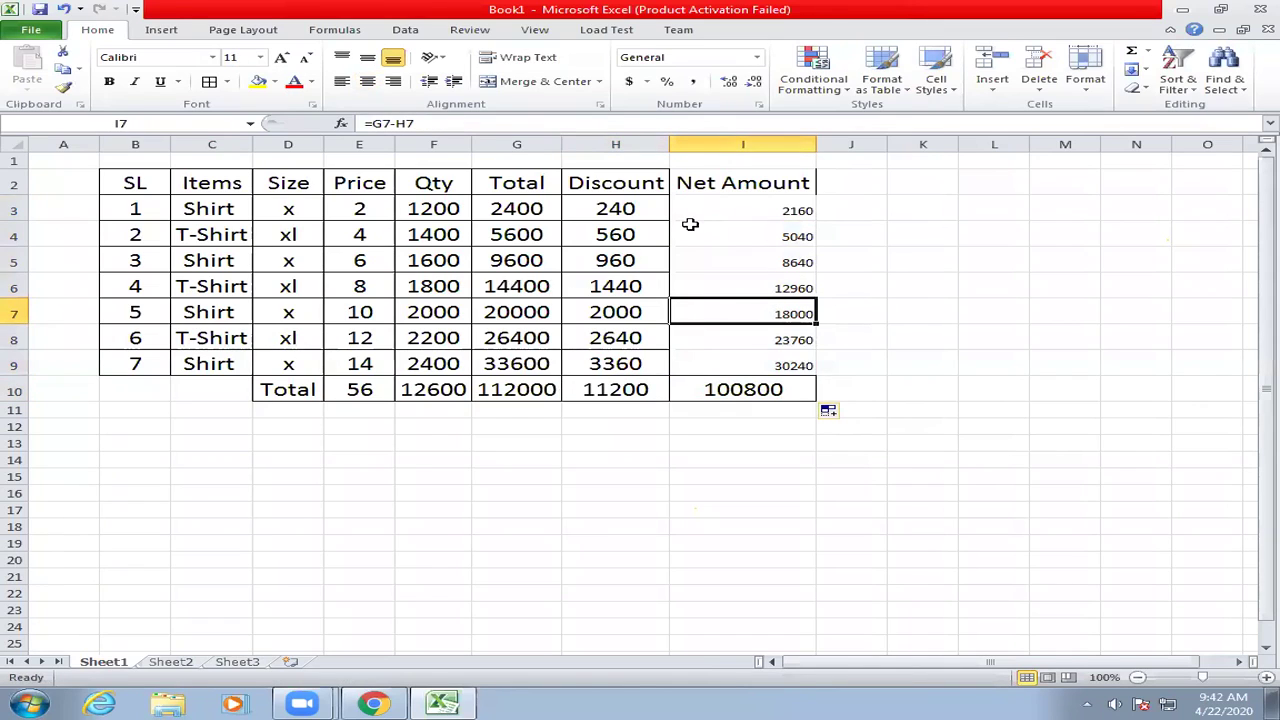
Copy the cell formatting of price cell E5 onto the Net Amount column, I2:I9
{"action": "left_click", "coordinate": [380, 263]}
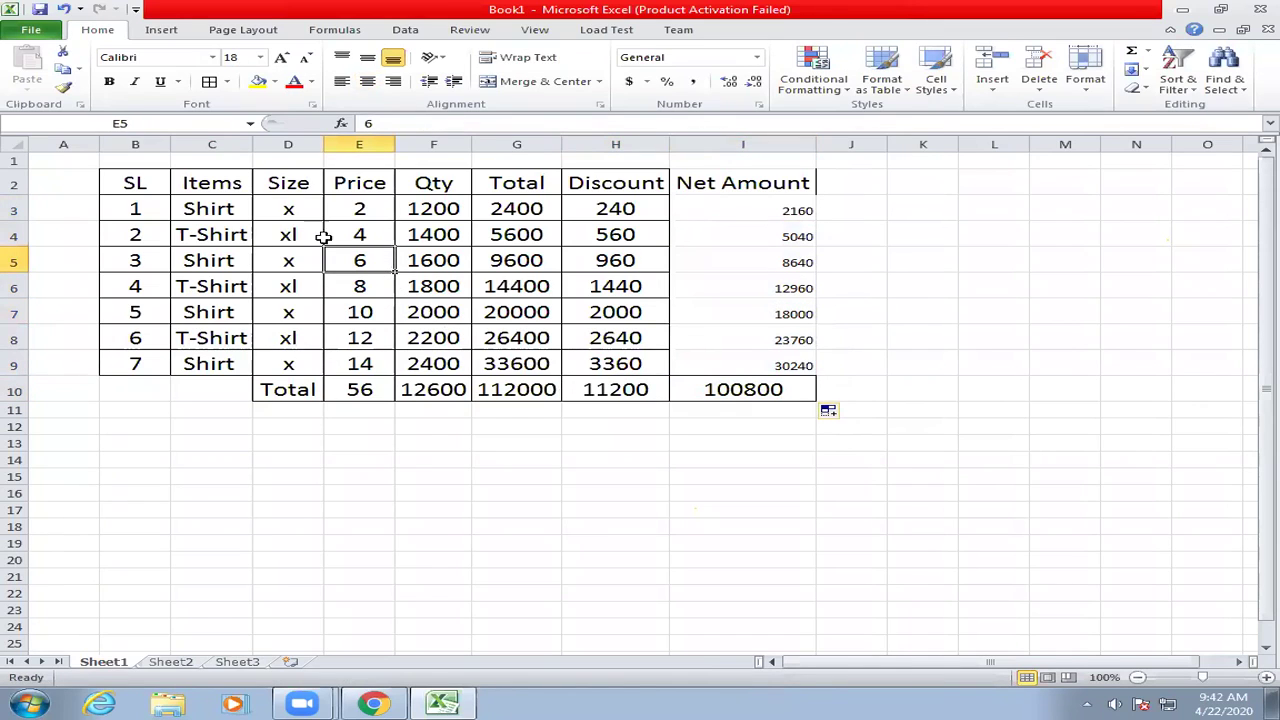
{"action": "left_click", "coordinate": [62, 88]}
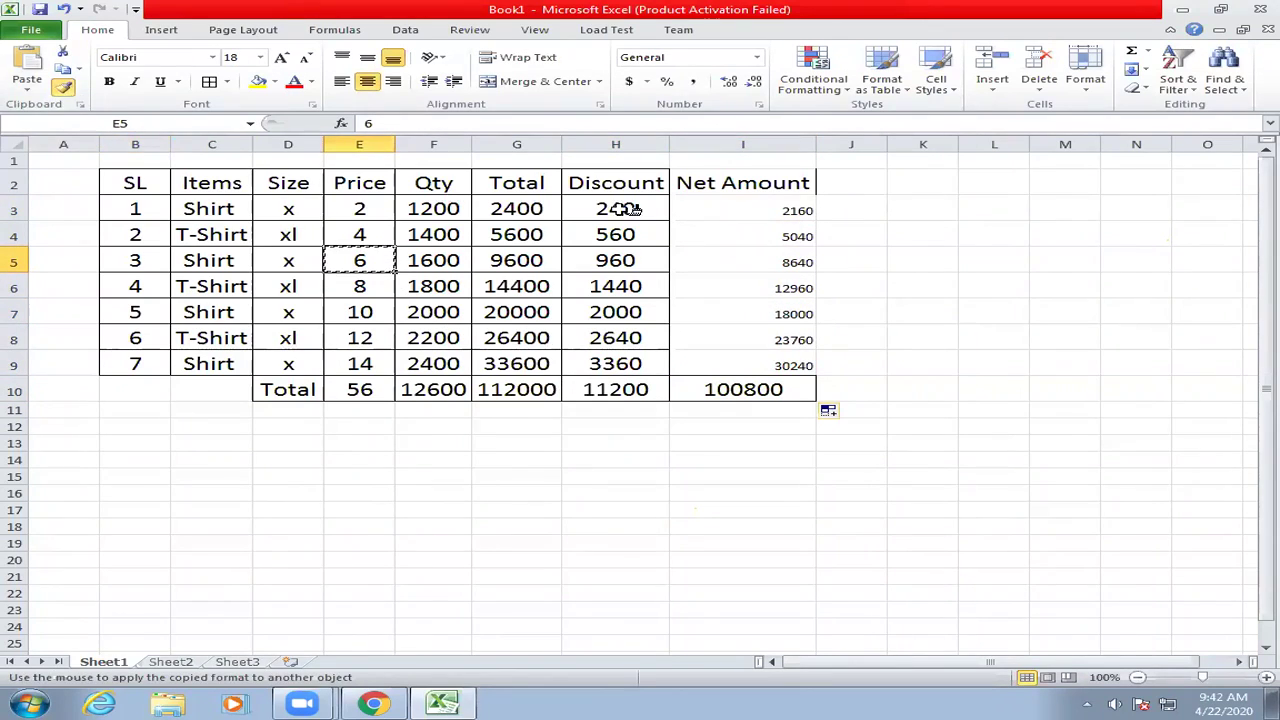
{"action": "mouse_move", "coordinate": [788, 188]}
{"action": "left_mouse_down"}
{"action": "mouse_move", "coordinate": [800, 218]}
{"action": "mouse_move", "coordinate": [794, 369]}
{"action": "left_mouse_up"}
{"action": "left_click", "coordinate": [858, 182]}
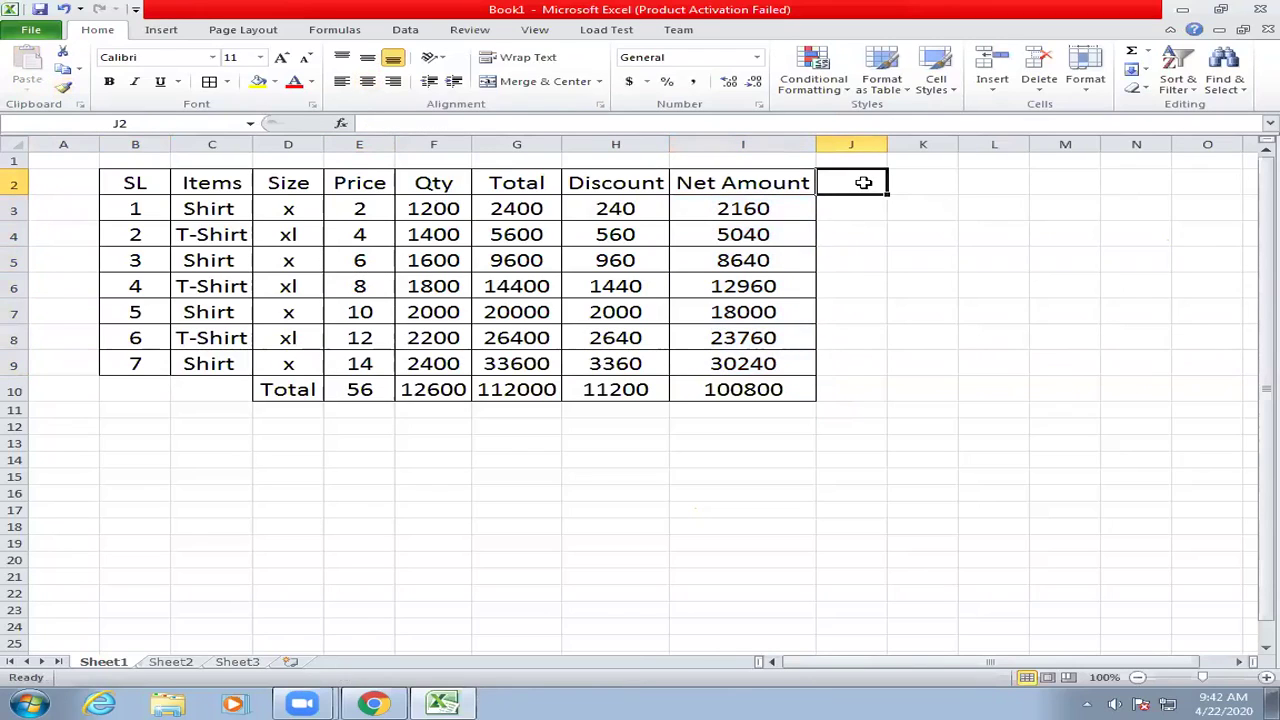
Review the finished table, checking the formulas behind the Qty total, the first discount and the net amounts
{"action": "left_click_drag", "start_coordinate": [165, 190], "coordinate": [670, 251]}
{"action": "left_click", "coordinate": [683, 290]}
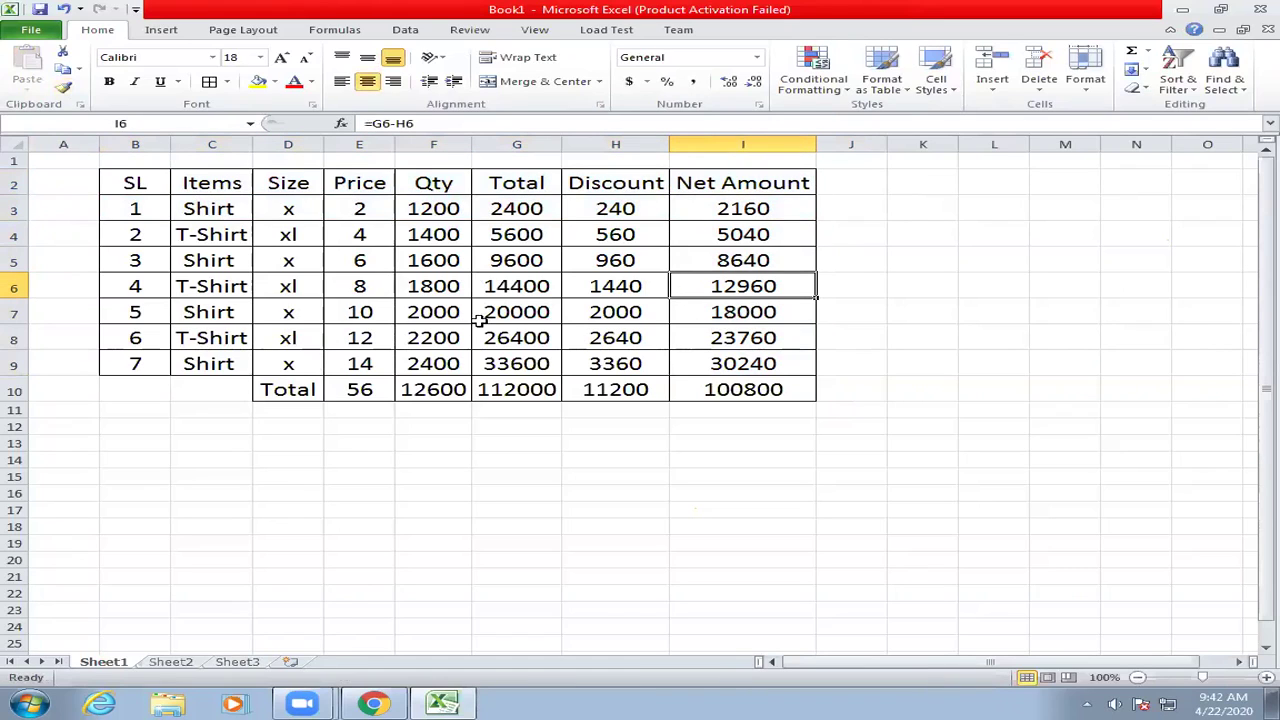
{"action": "left_click", "coordinate": [447, 396]}
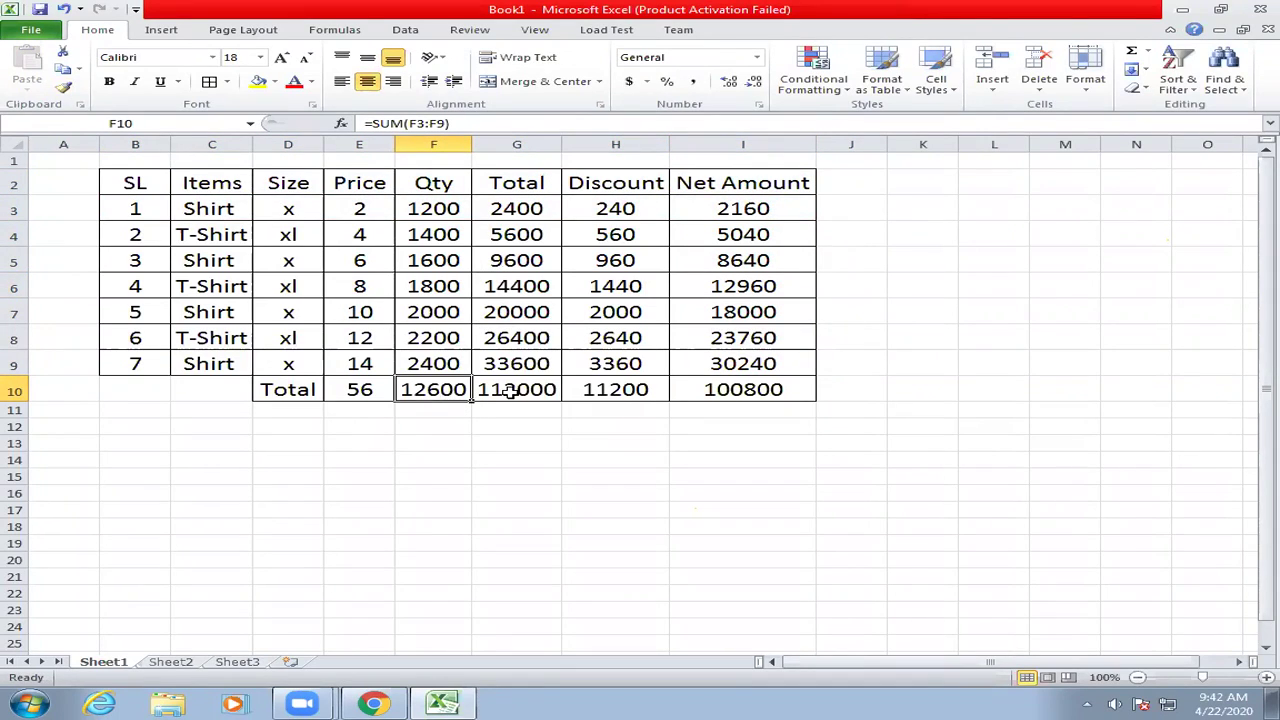
{"action": "left_click", "coordinate": [758, 233]}
{"action": "left_click", "coordinate": [610, 210]}
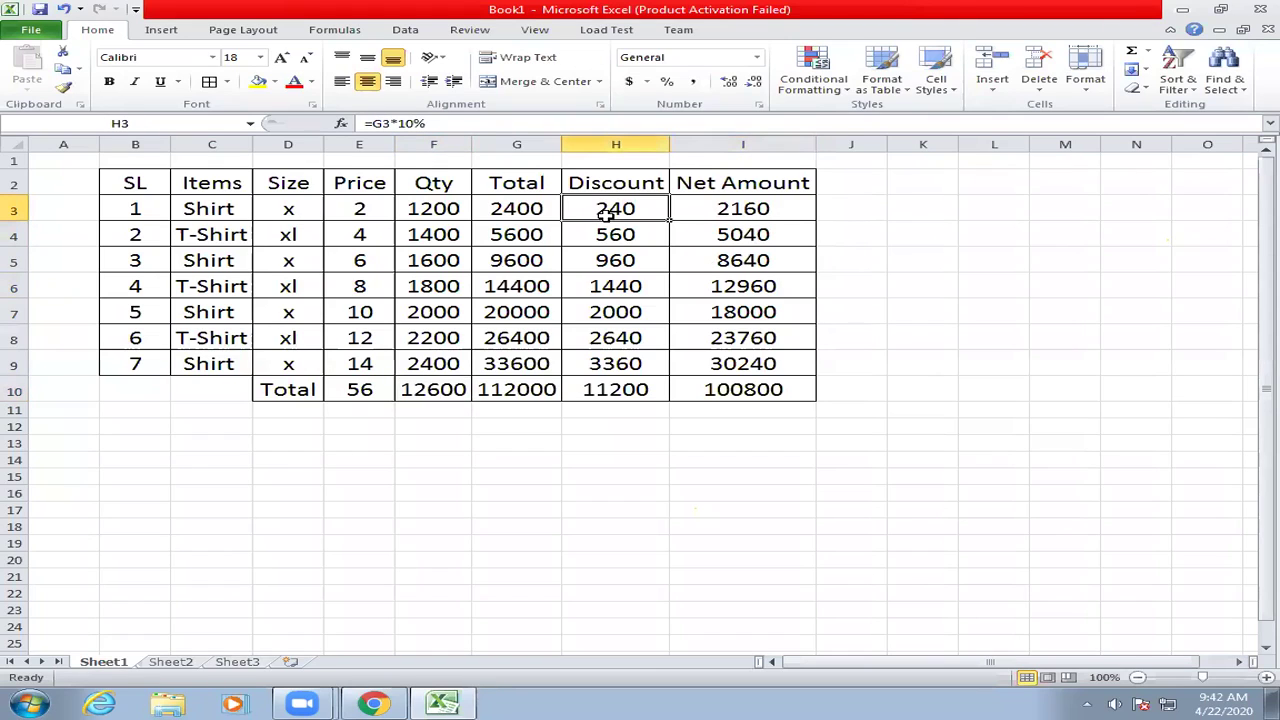
{"action": "left_click", "coordinate": [765, 210]}
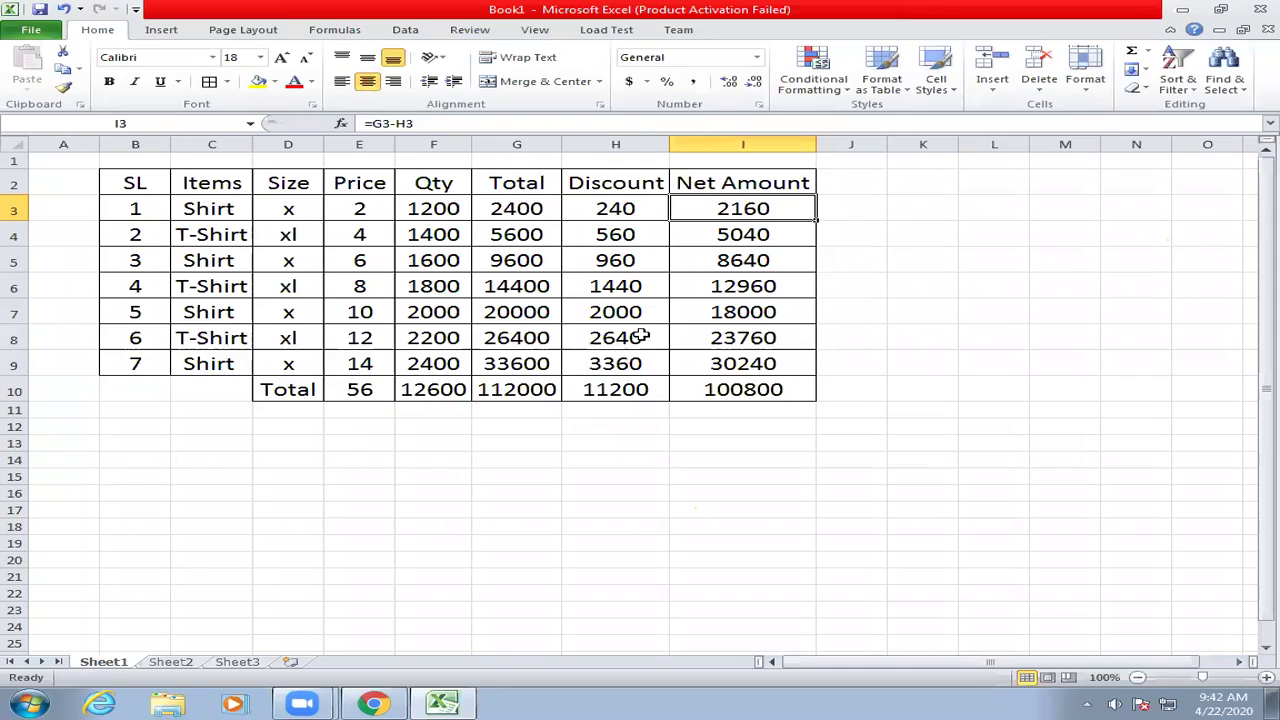
{"action": "left_click", "coordinate": [852, 313]}
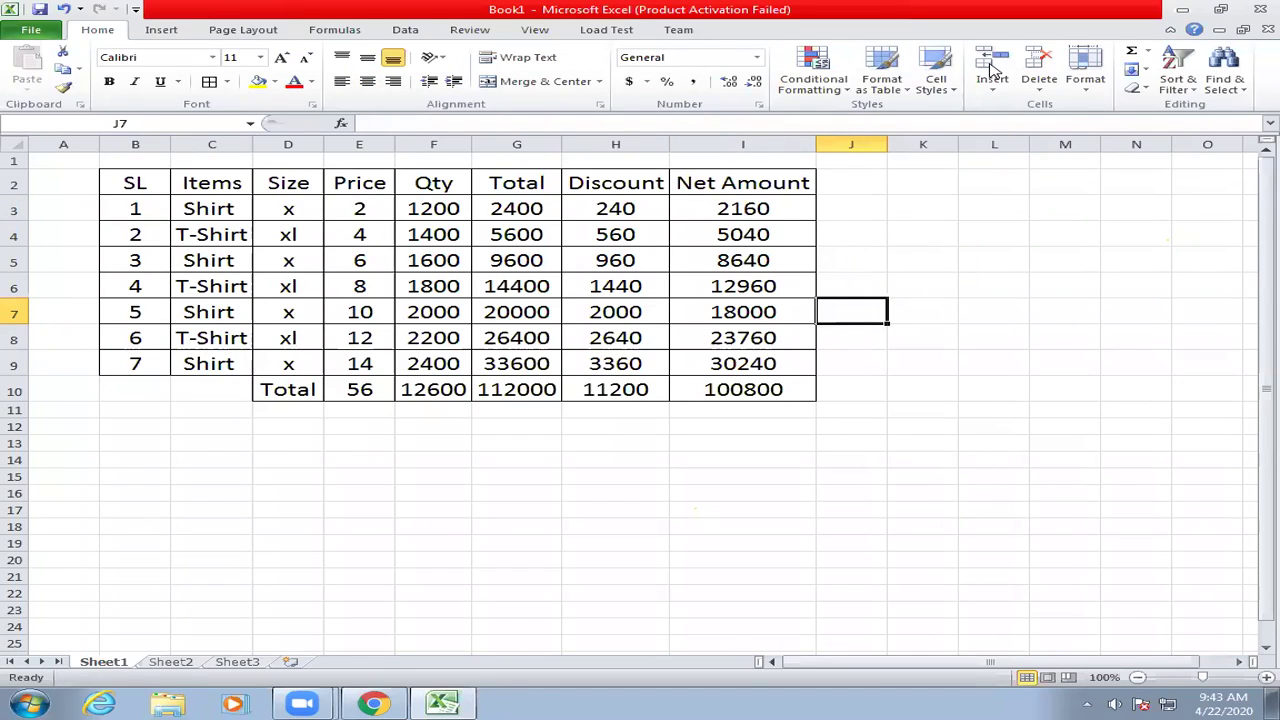
{"action": "left_click", "coordinate": [752, 235]}
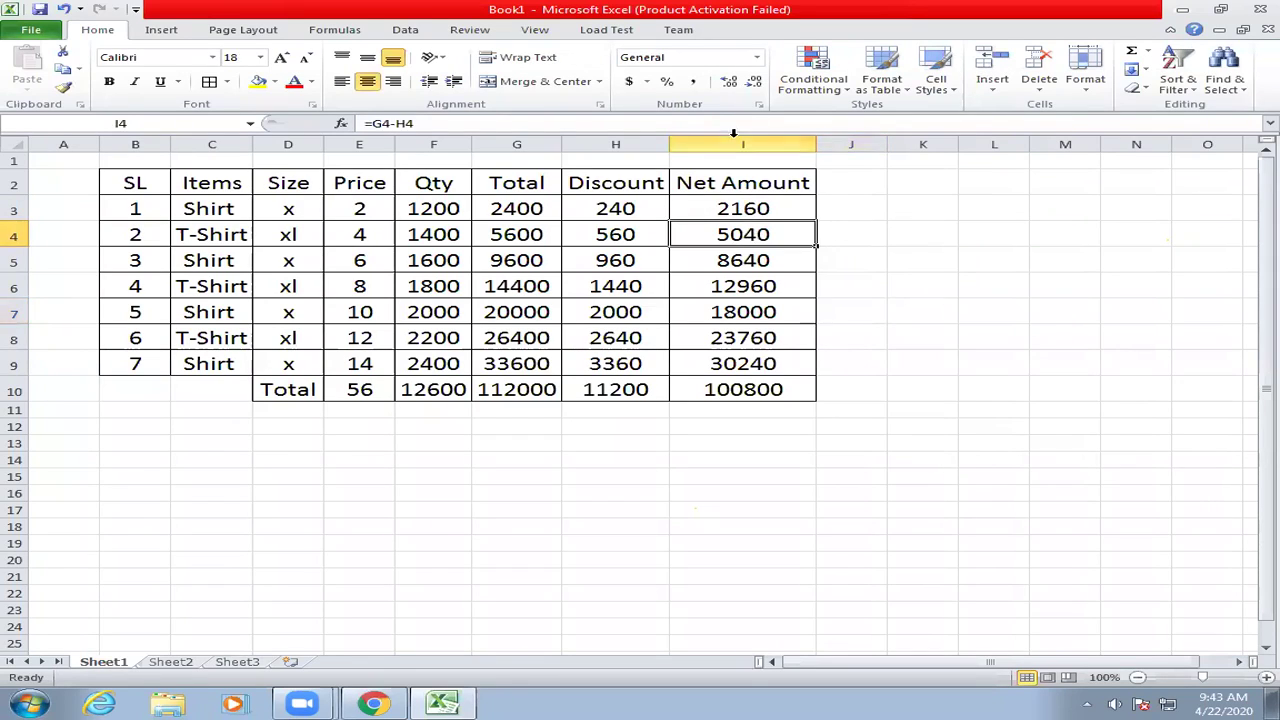